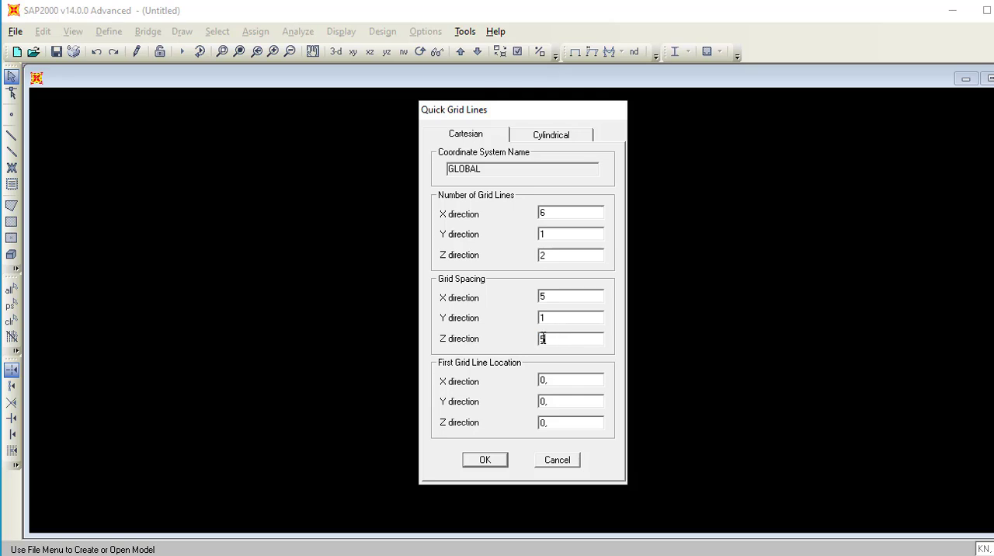
# Create the grid with 6, 1 and 2 lines at 5, 1 and 5 m spacing in X, Y and Z, showing only the X-Z plane.
pyautogui.click(487, 461)
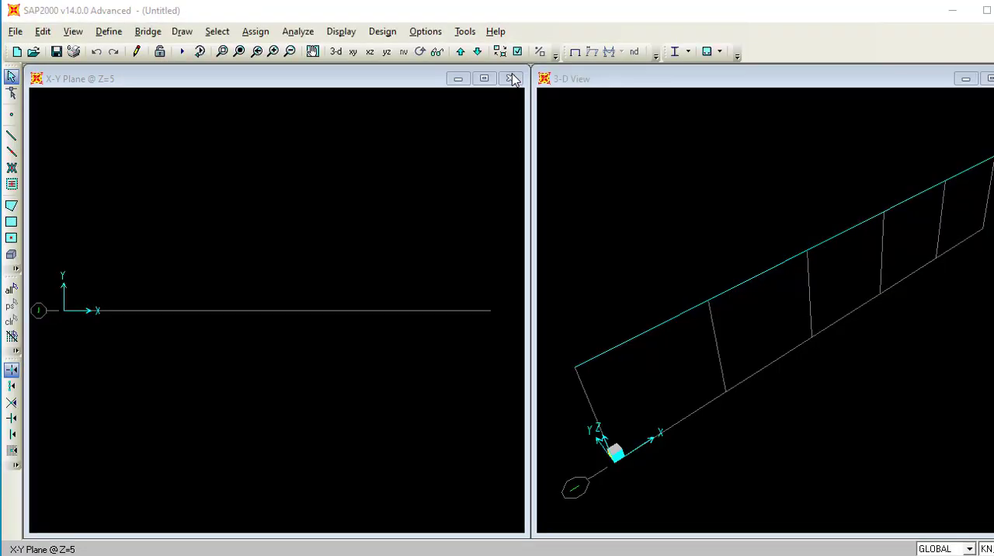
pyautogui.click(510, 78)
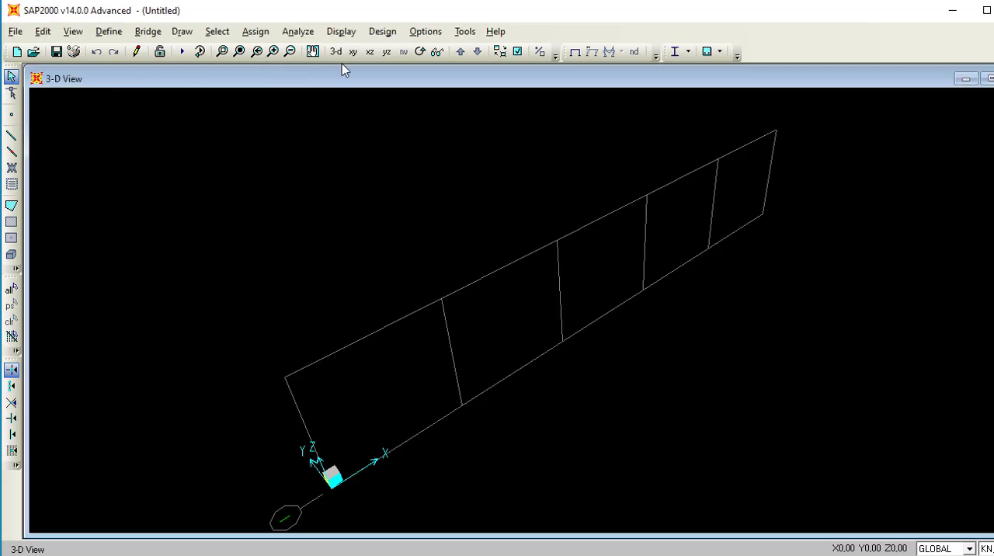
pyautogui.click(370, 52)
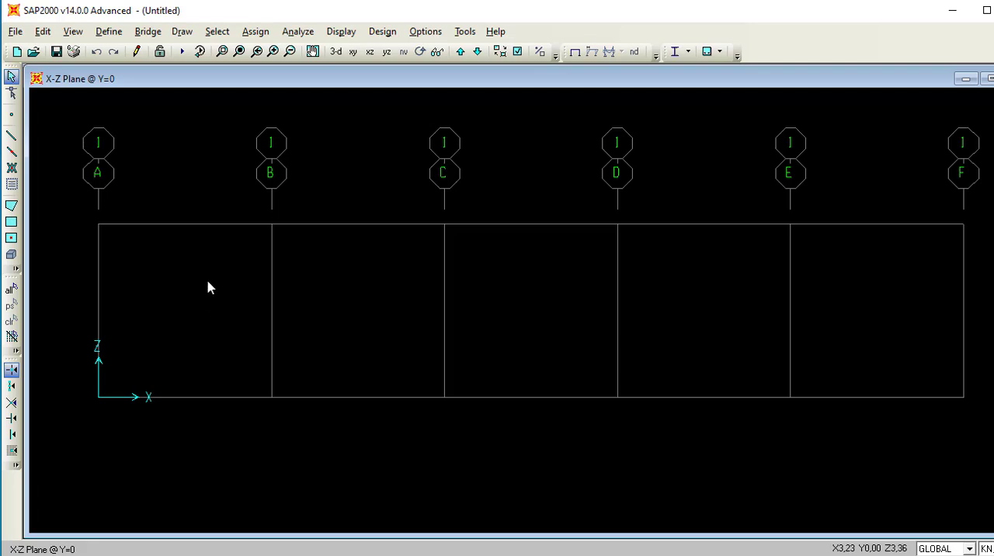
# Start drawing straight frame members with section FSEC1 and dismiss the object properties.
pyautogui.click(11, 135)
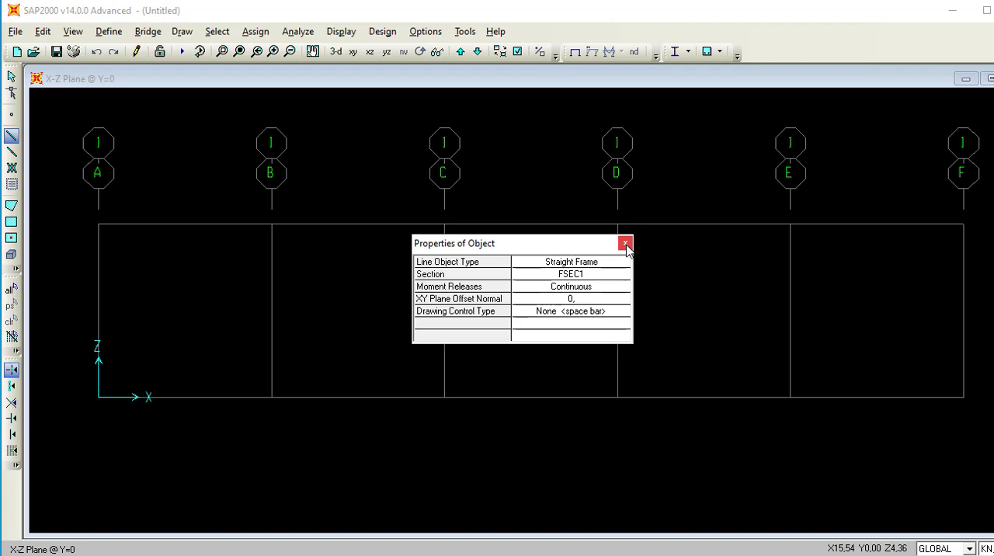
pyautogui.click(625, 244)
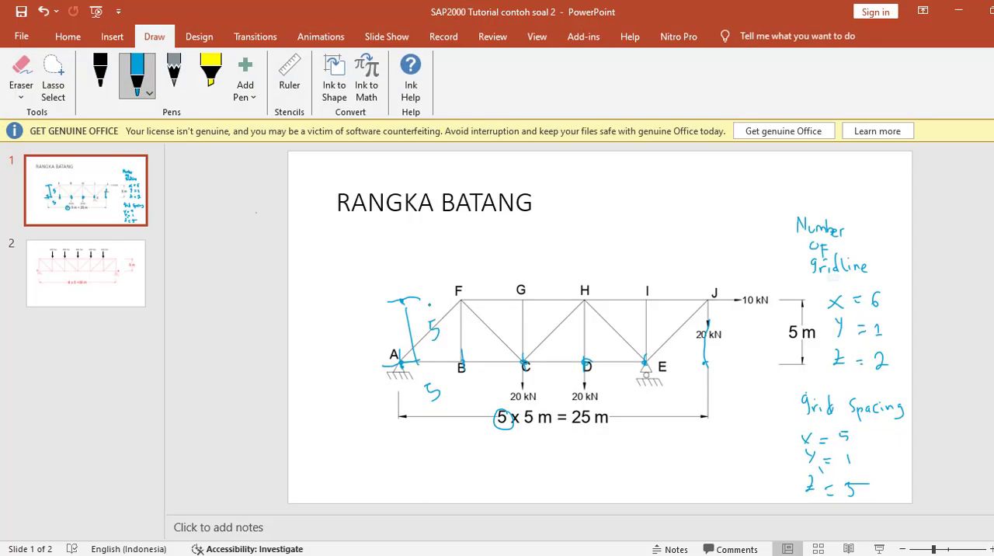
# Erase the handwritten ink notes around the RANGKA BATANG truss diagram in PowerPoint and return to SAP2000.
pyautogui.click(21, 75)
pyautogui.moveTo(438, 324); pyautogui.dragTo(406, 341)
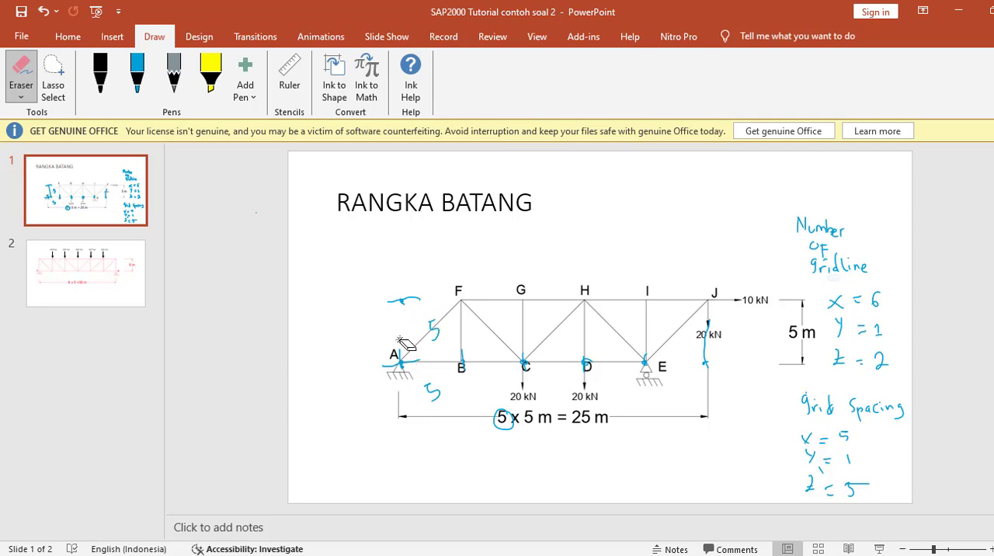
pyautogui.moveTo(324, 387)
pyautogui.mouseDown()
pyautogui.moveTo(451, 387)
pyautogui.moveTo(410, 364)
pyautogui.moveTo(415, 327)
pyautogui.moveTo(525, 383)
pyautogui.moveTo(502, 423)
pyautogui.moveTo(610, 340)
pyautogui.moveTo(630, 356)
pyautogui.moveTo(688, 341)
pyautogui.moveTo(708, 344)
pyautogui.moveTo(703, 407)
pyautogui.moveTo(713, 361)
pyautogui.moveTo(835, 301)
pyautogui.moveTo(825, 460)
pyautogui.moveTo(798, 432)
pyautogui.moveTo(824, 465)
pyautogui.moveTo(818, 495)
pyautogui.moveTo(870, 426)
pyautogui.moveTo(844, 420)
pyautogui.moveTo(833, 481)
pyautogui.moveTo(840, 458)
pyautogui.moveTo(821, 409)
pyautogui.moveTo(845, 477)
pyautogui.moveTo(891, 417)
pyautogui.moveTo(900, 430)
pyautogui.moveTo(860, 407)
pyautogui.moveTo(881, 394)
pyautogui.moveTo(837, 419)
pyautogui.moveTo(819, 226)
pyautogui.moveTo(835, 264)
pyautogui.mouseUp()
pyautogui.moveTo(829, 230)
pyautogui.mouseDown()
pyautogui.moveTo(854, 262)
pyautogui.moveTo(854, 309)
pyautogui.moveTo(839, 271)
pyautogui.moveTo(852, 296)
pyautogui.moveTo(885, 305)
pyautogui.moveTo(870, 371)
pyautogui.moveTo(850, 264)
pyautogui.mouseUp()
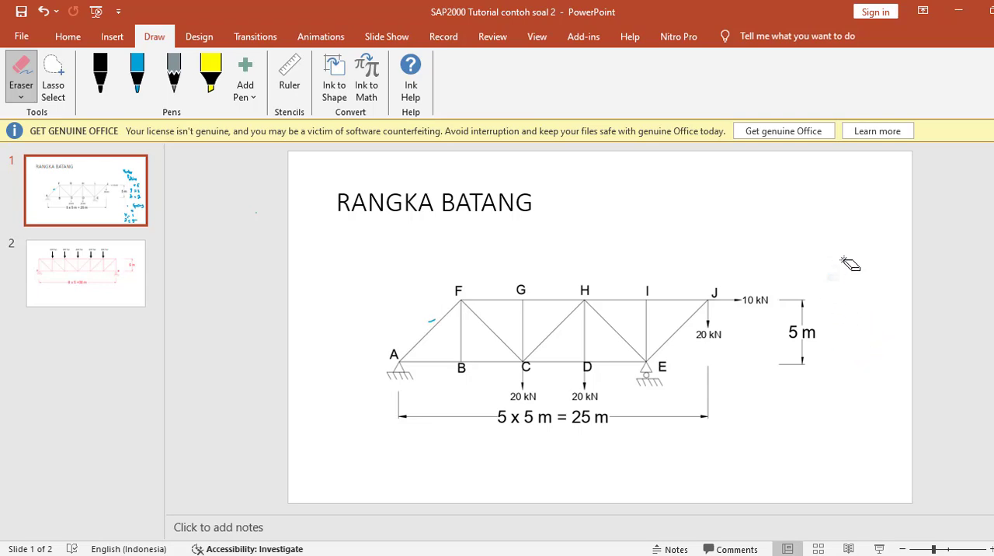
pyautogui.click(958, 9)
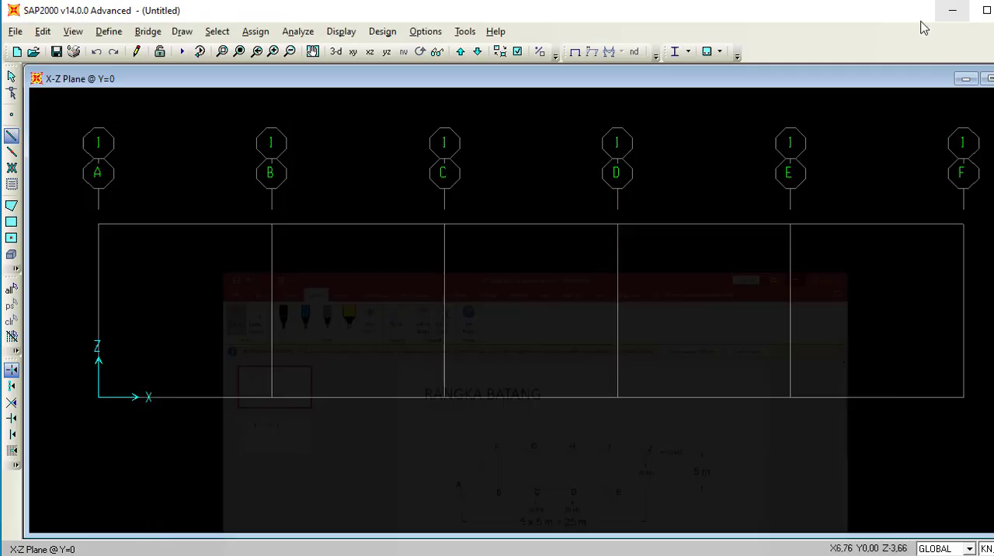
# Draw the bottom chord as four connected 5 m frame members along Z=0 from grid line A to grid line E.
pyautogui.click(97, 397)
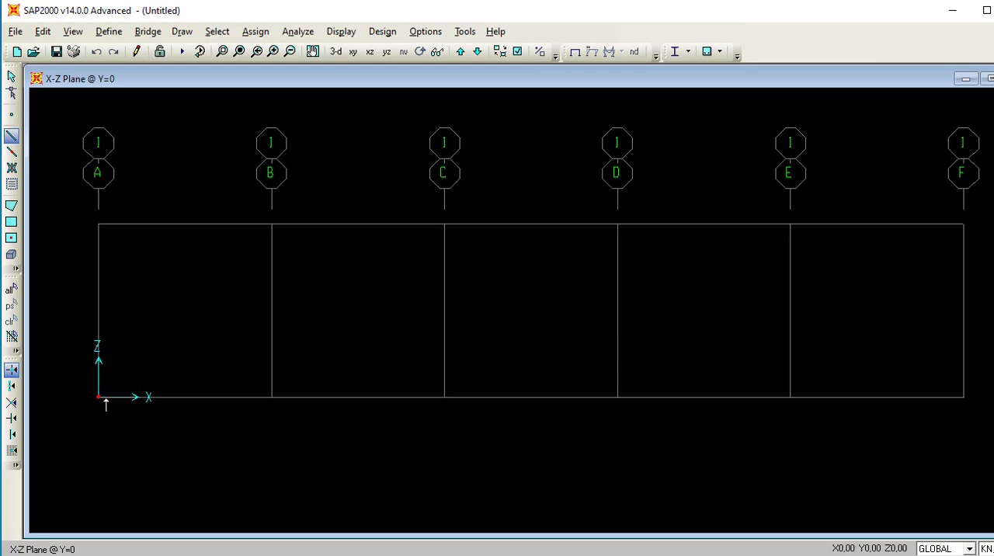
pyautogui.click(271, 396)
pyautogui.click(444, 397)
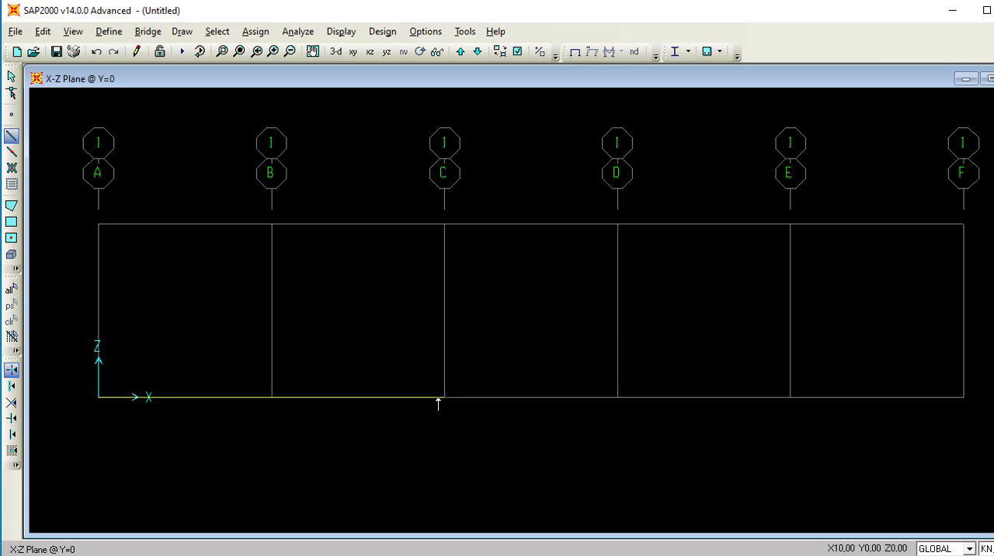
pyautogui.click(615, 397)
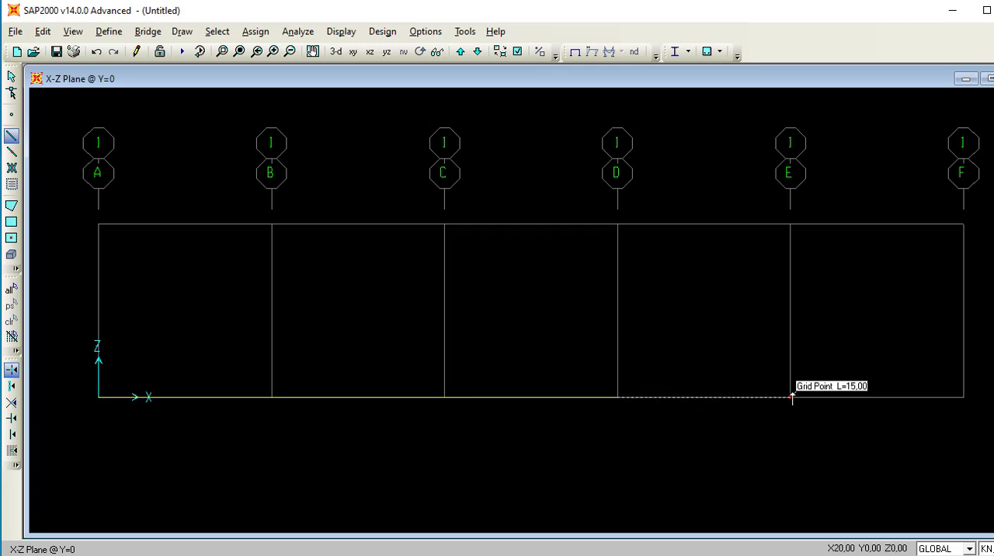
pyautogui.click(791, 396)
# Continue the truss outline diagonally up to the top of grid line F, along the top chord to B and diagonally down to the base of A.
pyautogui.click(963, 224)
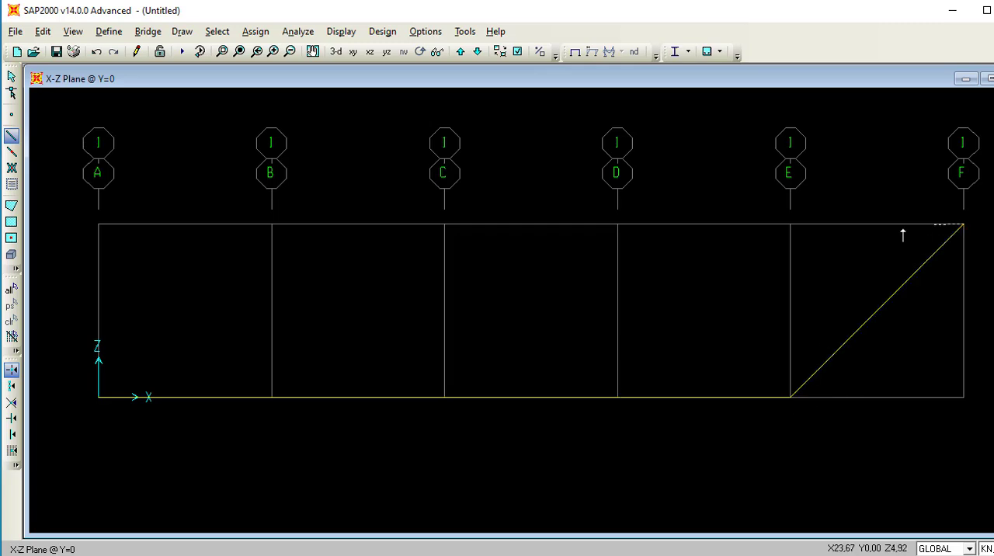
pyautogui.click(790, 224)
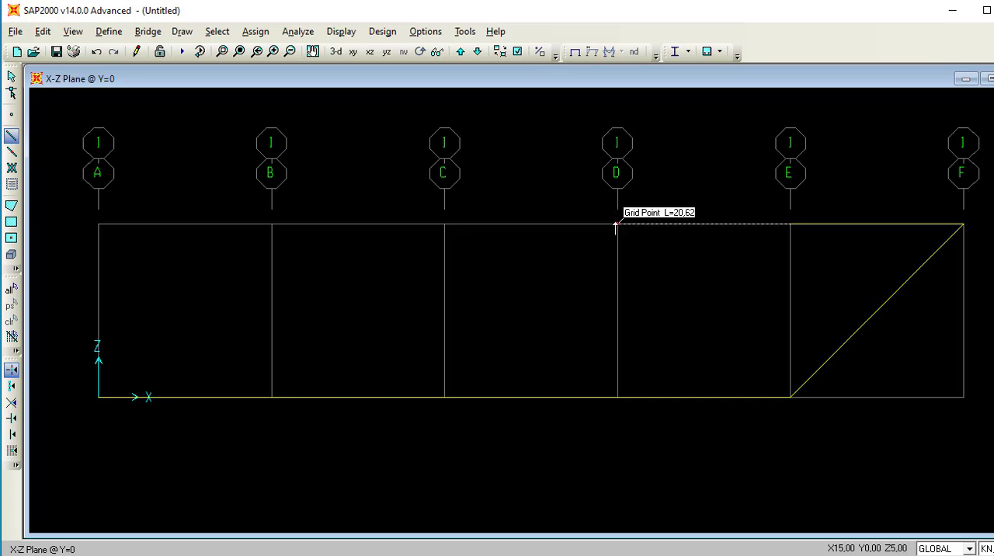
pyautogui.click(445, 225)
pyautogui.click(270, 225)
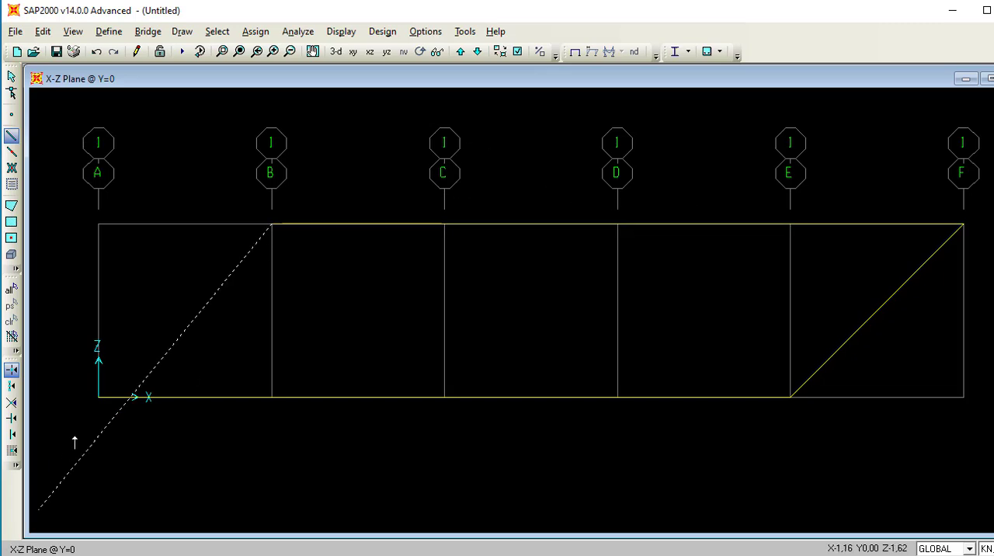
pyautogui.click(98, 397)
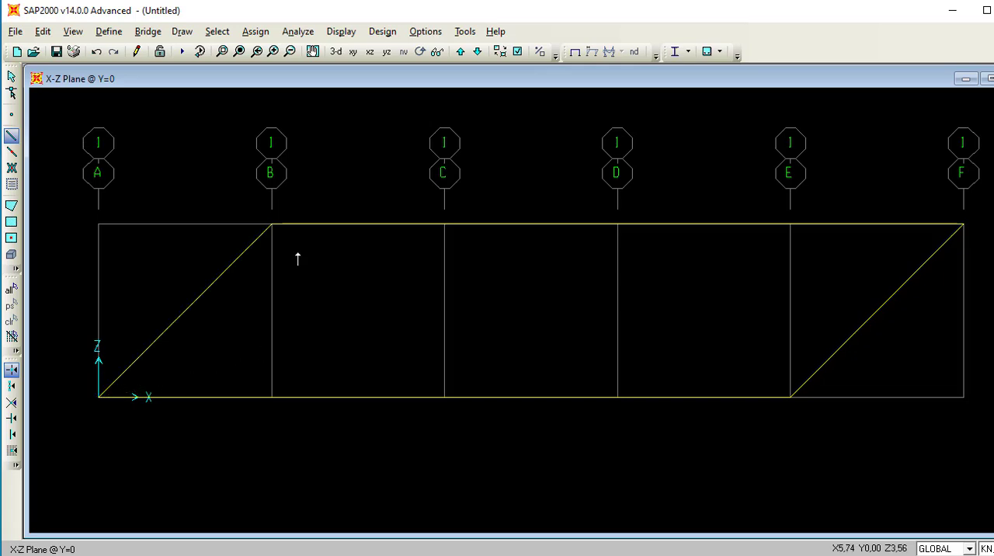
# Draw the inner diagonals from the top of grid line B to the base of C, the top of D and the base of E.
pyautogui.click(271, 224)
pyautogui.click(444, 397)
pyautogui.click(617, 225)
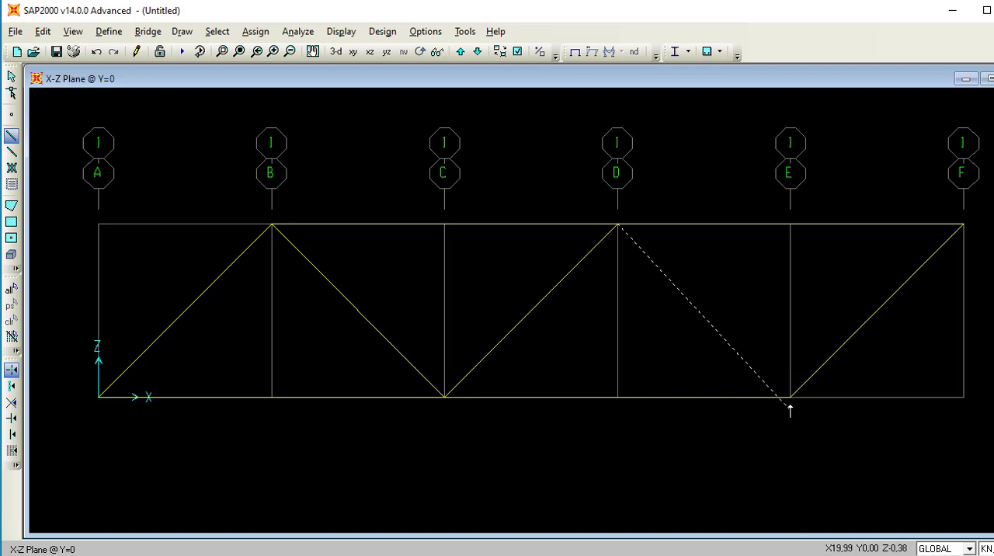
pyautogui.click(790, 396)
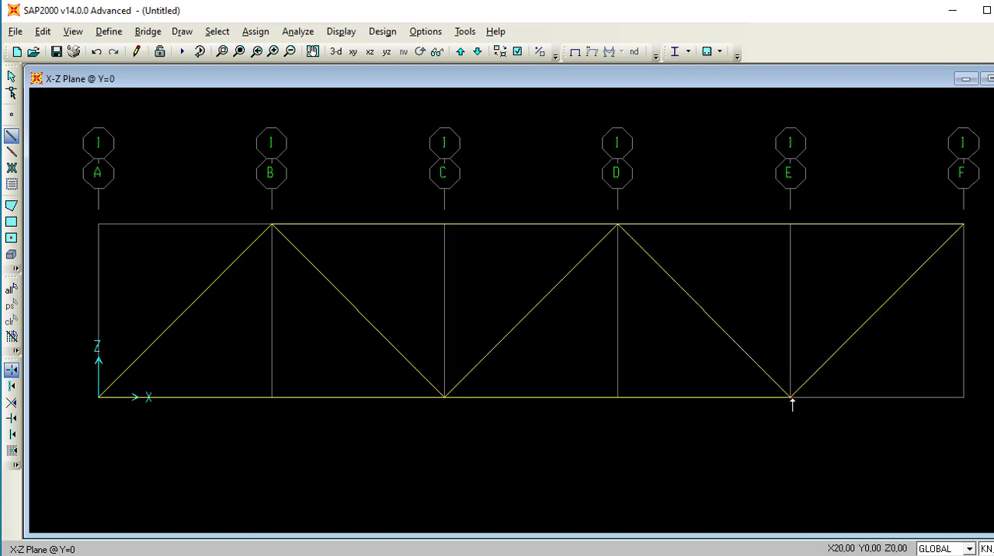
# Draw full-height vertical frame members on grid lines B, C, D and E, and finish drawing.
pyautogui.click(271, 225)
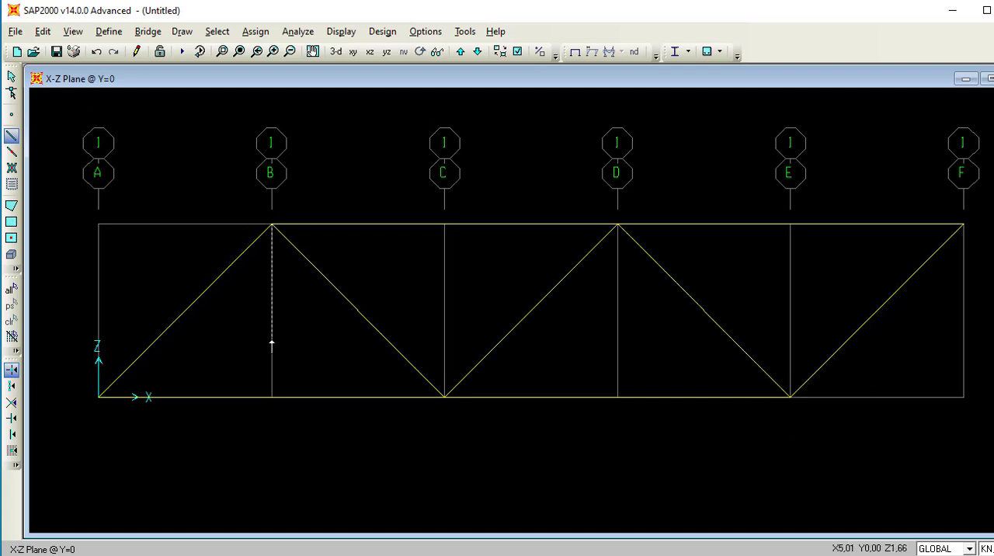
pyautogui.click(271, 396)
pyautogui.rightClick(528, 253)
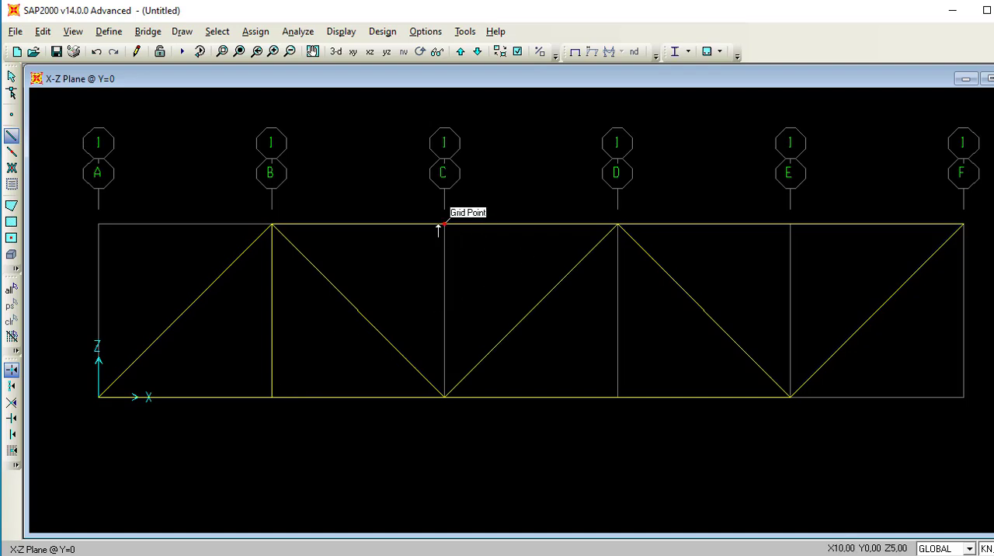
pyautogui.click(441, 225)
pyautogui.click(444, 397)
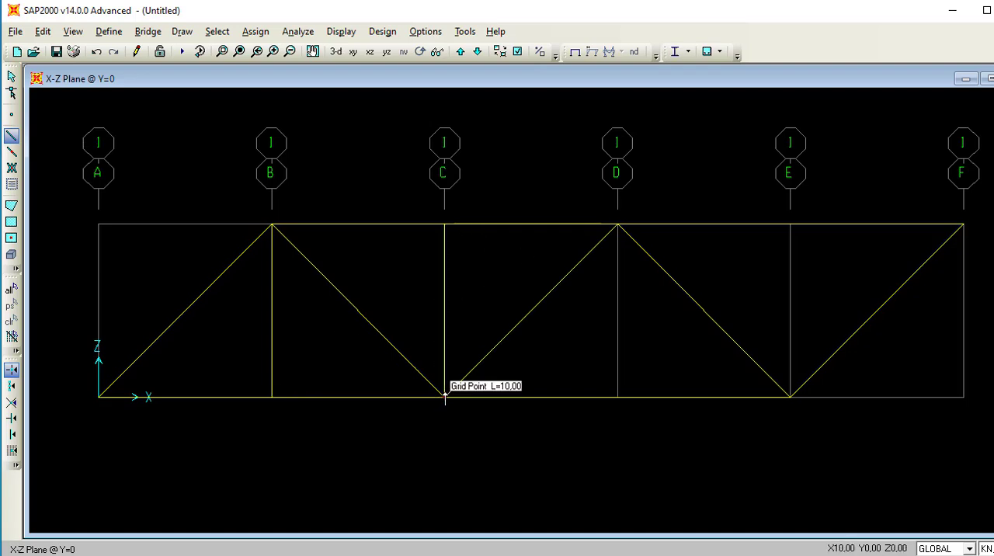
pyautogui.click(618, 224)
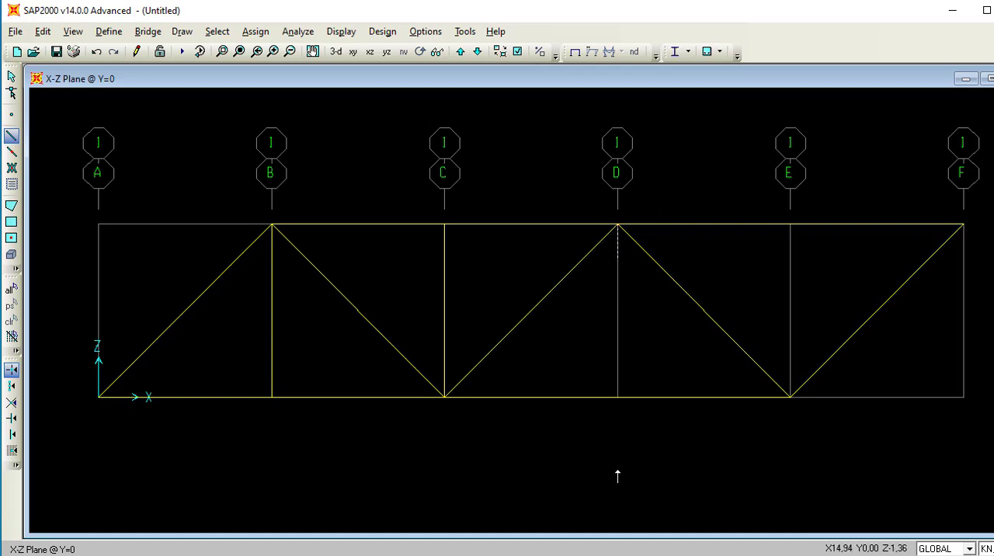
pyautogui.doubleClick(617, 396)
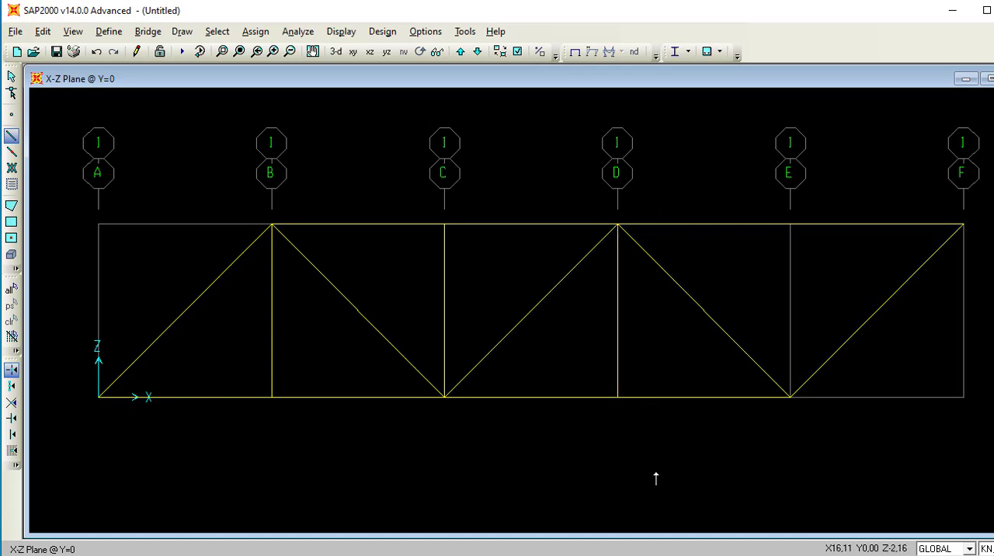
pyautogui.click(789, 224)
pyautogui.doubleClick(789, 397)
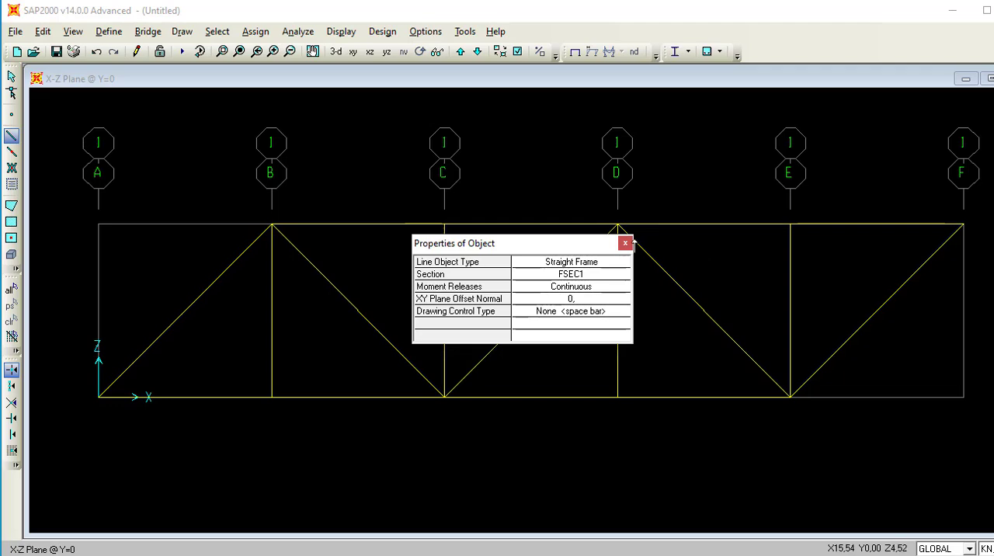
pyautogui.click(626, 241)
pyautogui.press('Escape')
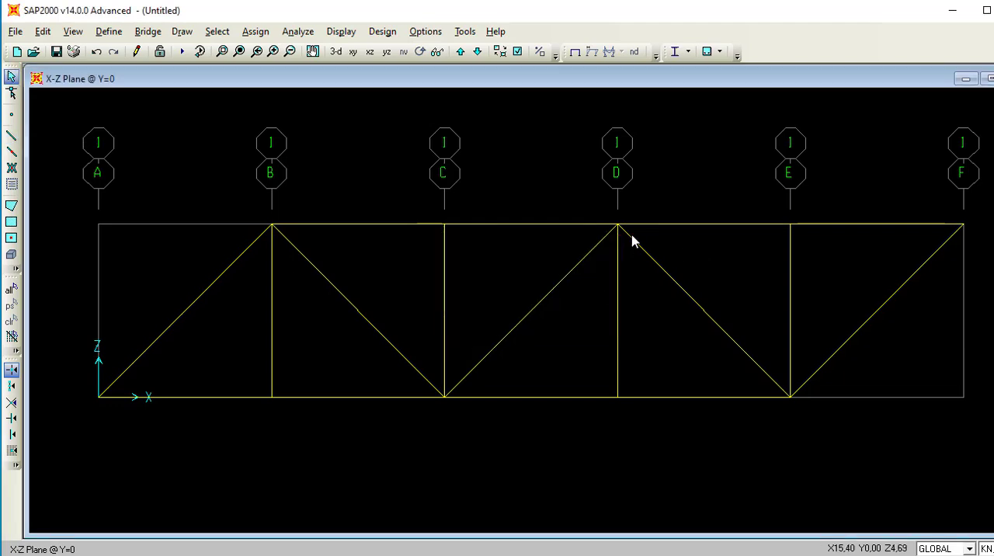
# Examine the location information of the bottom chord member between grid lines A and B.
pyautogui.click(200, 398)
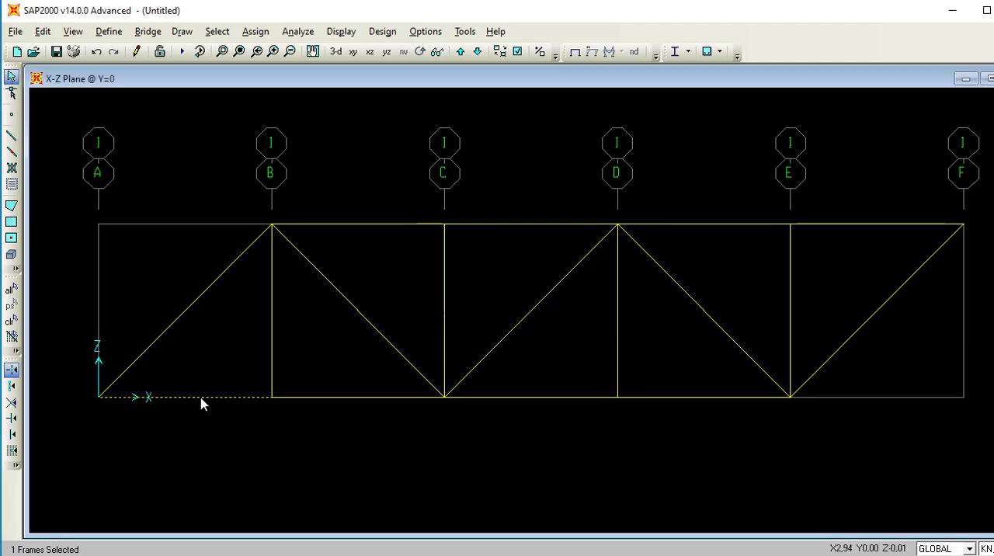
pyautogui.rightClick(202, 399)
pyautogui.click(374, 122)
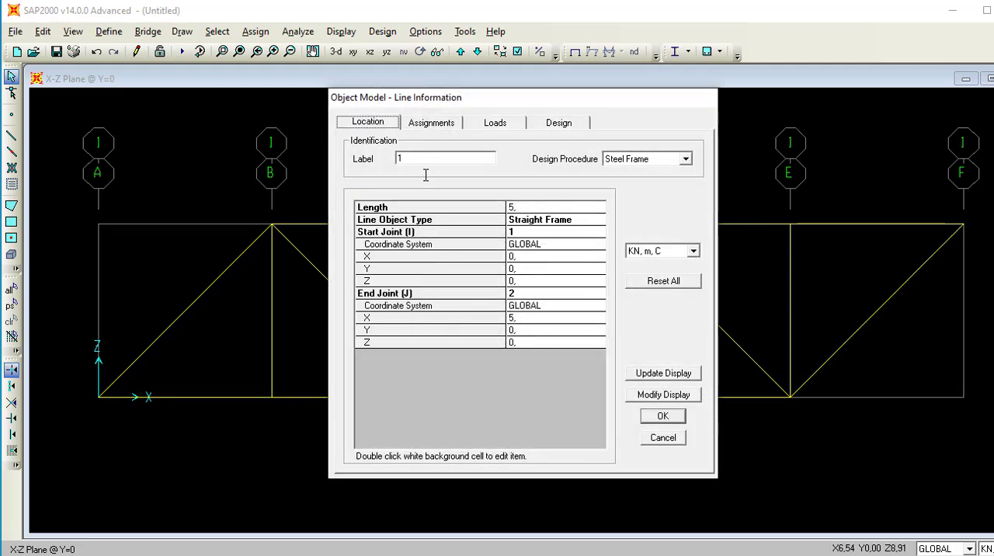
pyautogui.click(662, 417)
# Switch to PowerPoint to review the truss diagram's supports and loads, then return to SAP2000.
pyautogui.moveTo(539, 555)
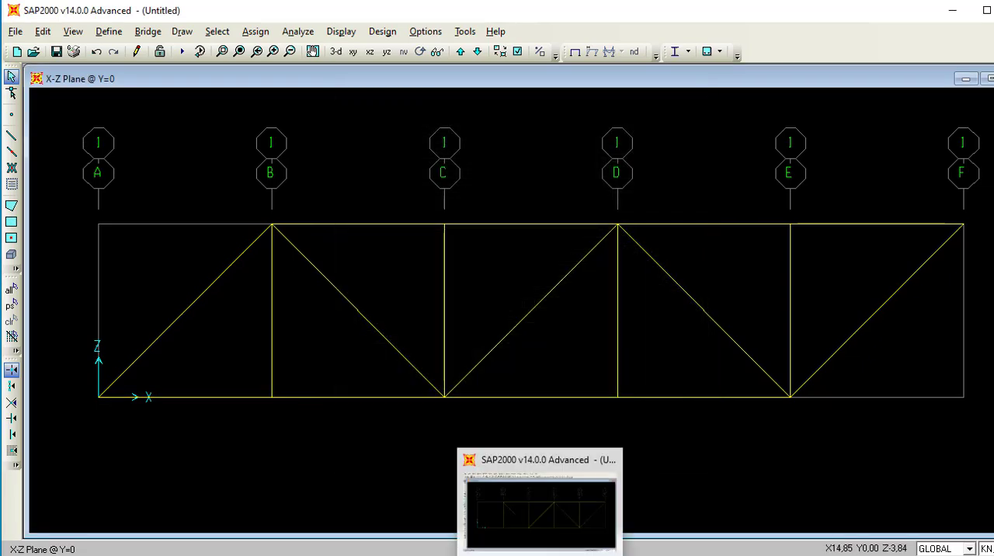
pyautogui.click(468, 555)
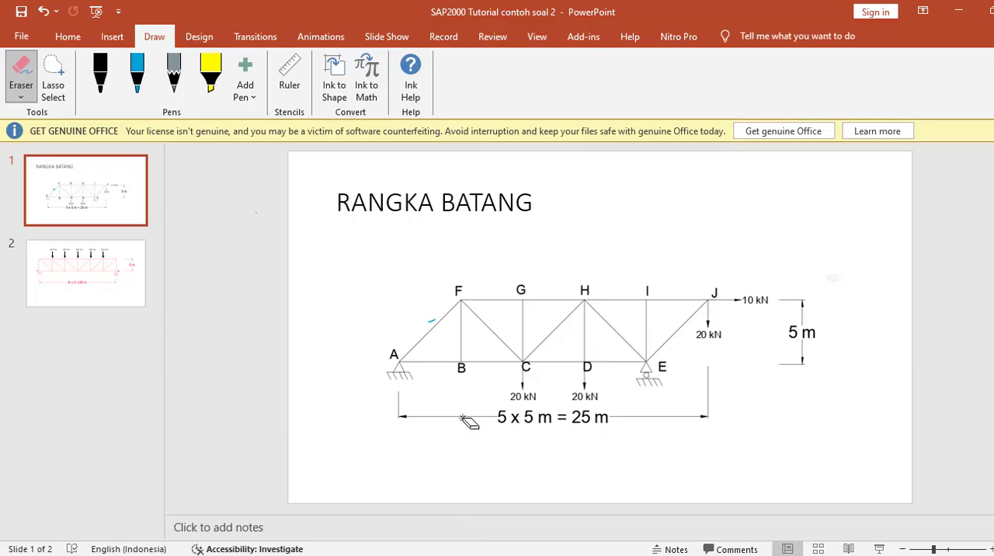
pyautogui.click(134, 74)
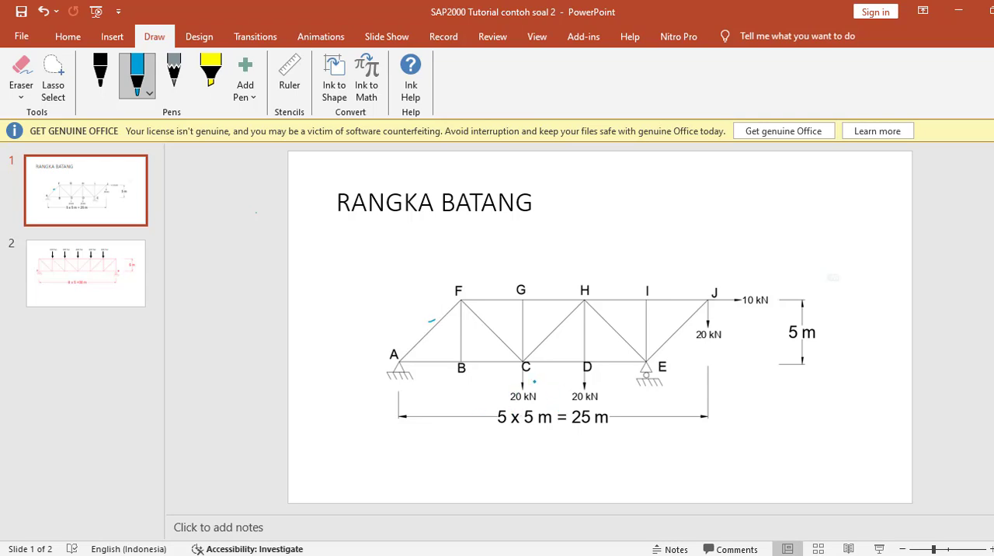
pyautogui.click(958, 17)
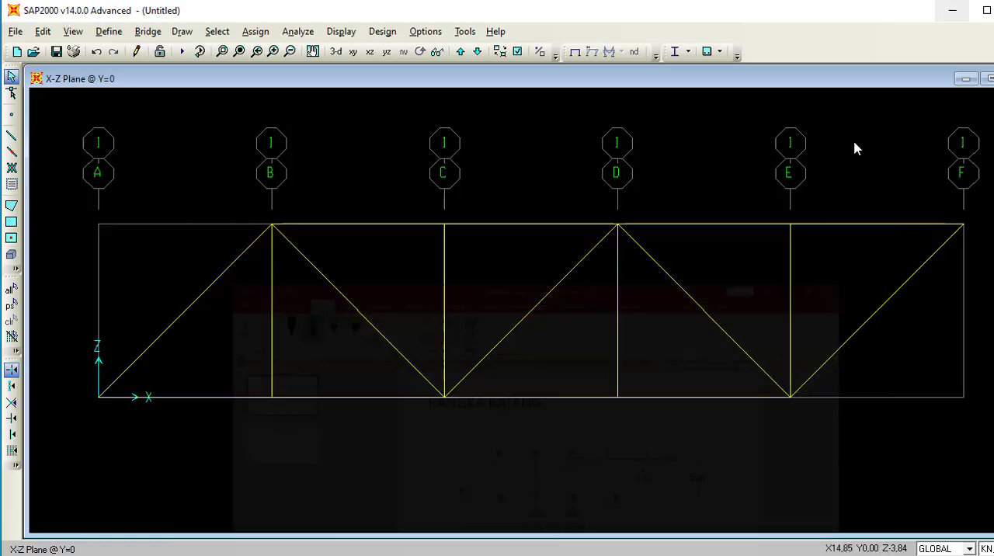
# Select the bottom joint on grid line B and check the model against the truss diagram in PowerPoint.
pyautogui.click(270, 397)
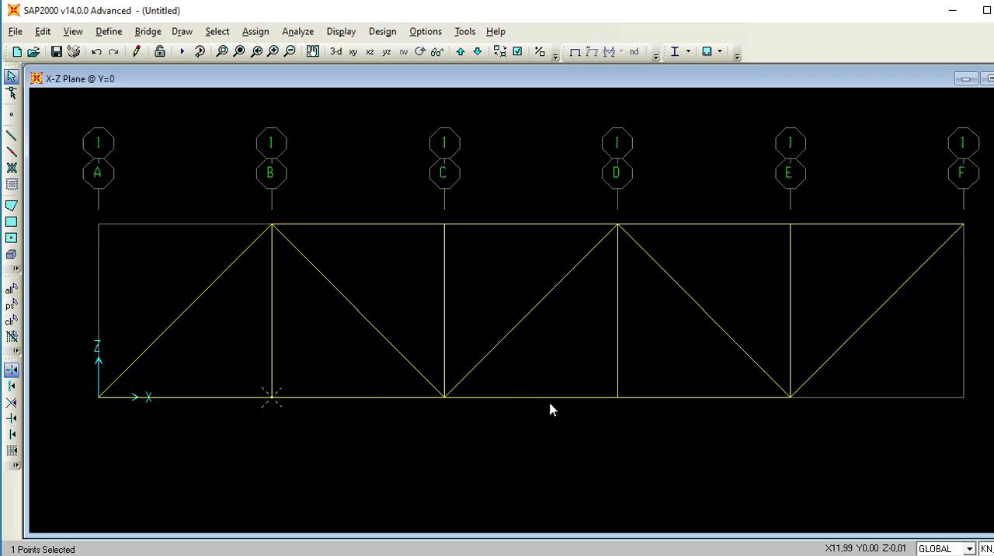
pyautogui.click(958, 16)
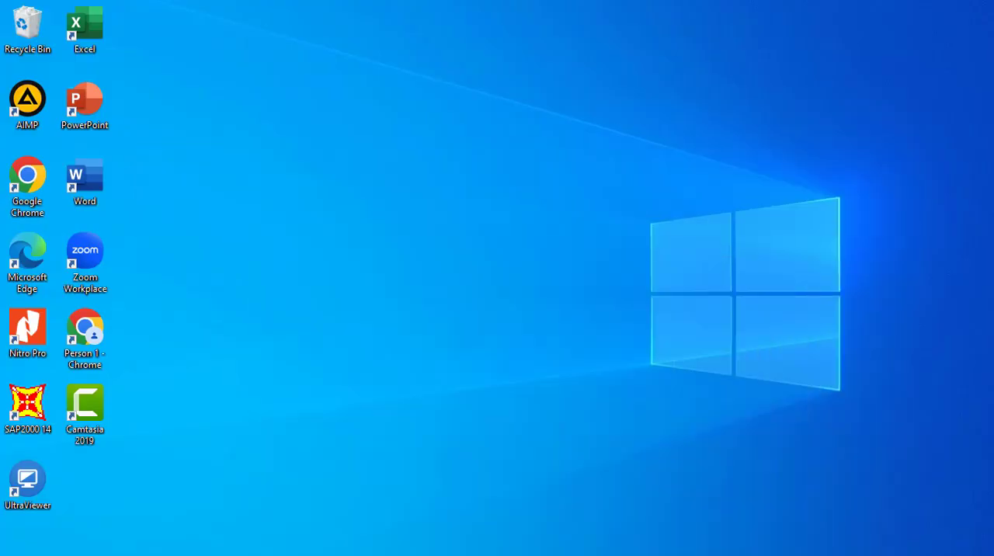
pyautogui.hotkey('alt', 'Tab')
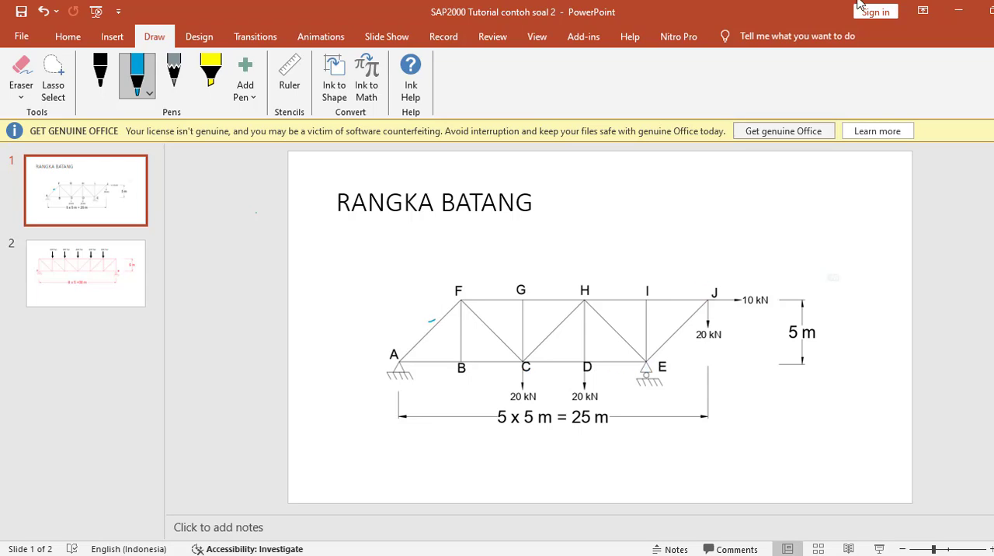
pyautogui.click(958, 13)
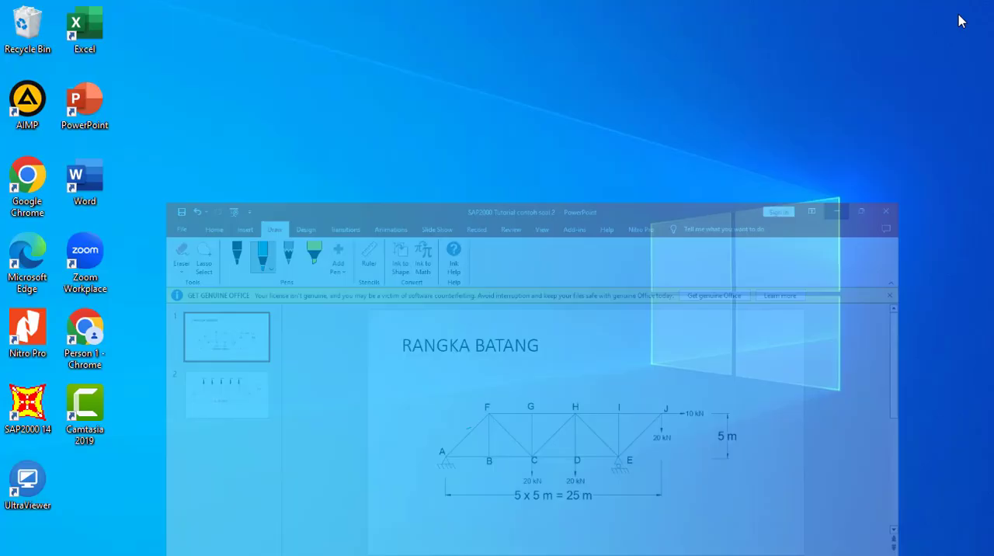
pyautogui.hotkey('alt', 'Tab')
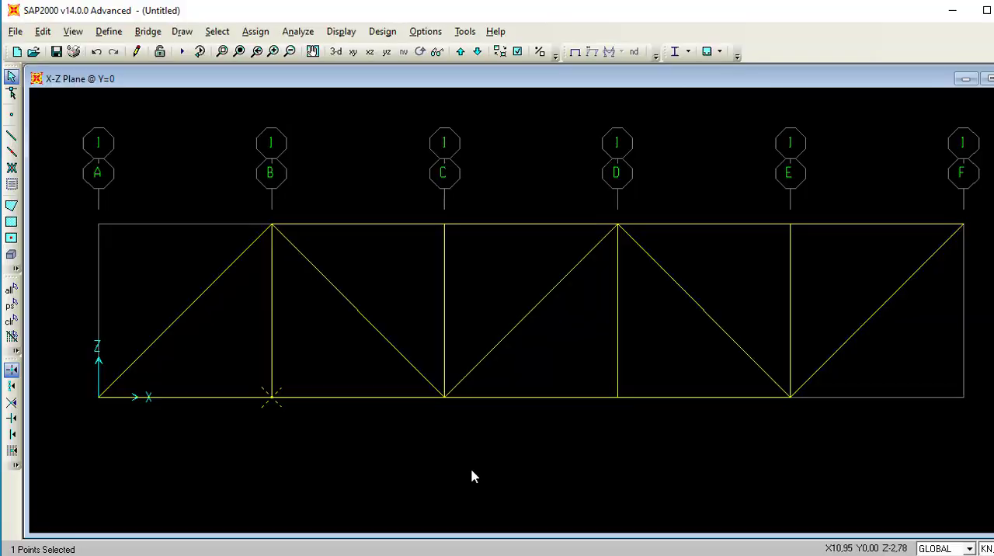
# Assign DEAD joint forces of -20 kN in global Z to the bottom joints on grid lines C and D and the top joint on F.
pyautogui.click(270, 398)
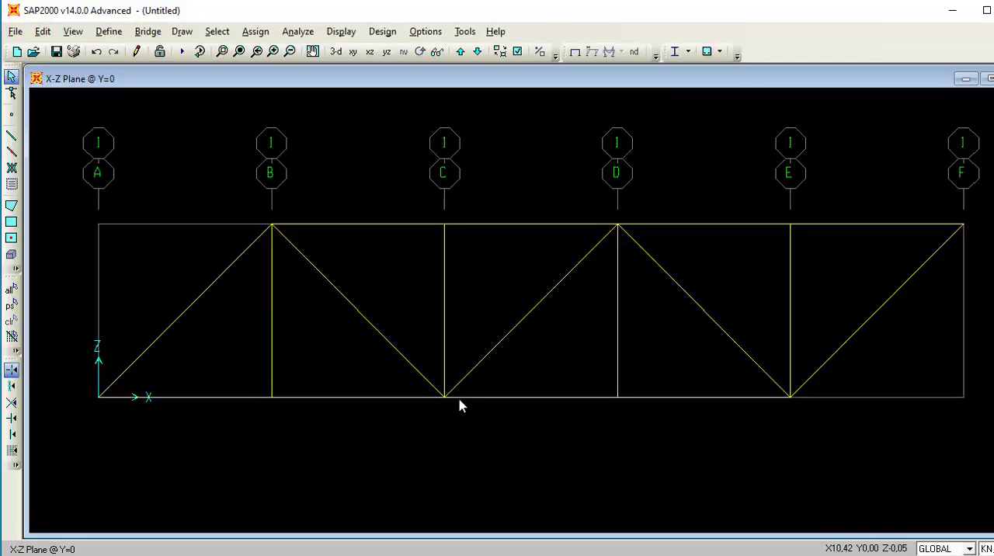
pyautogui.click(442, 398)
pyautogui.click(619, 399)
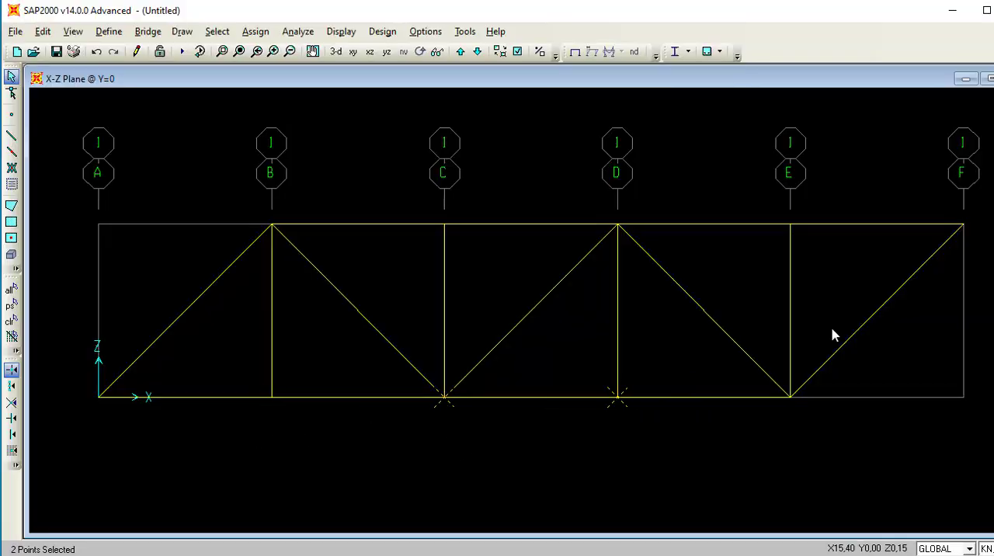
pyautogui.click(963, 225)
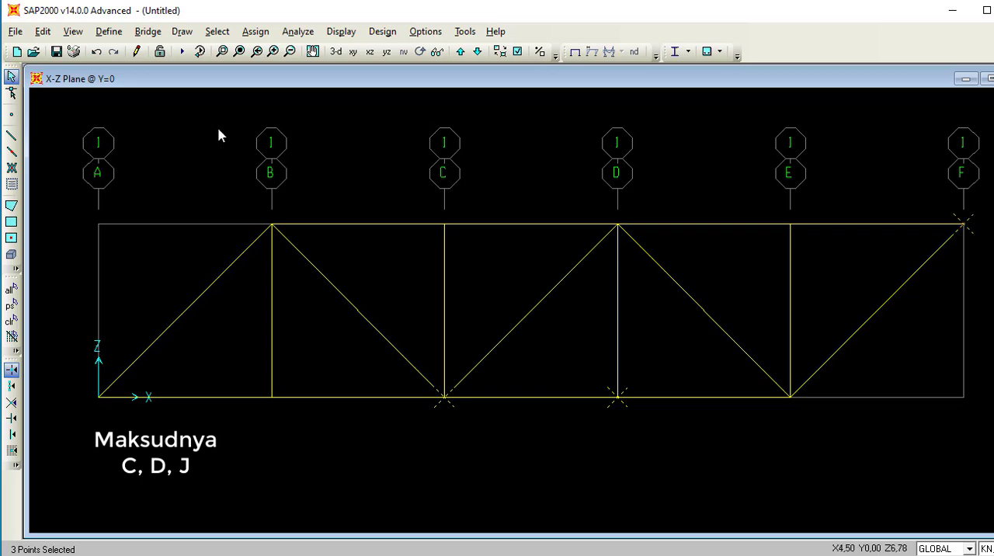
pyautogui.click(248, 34)
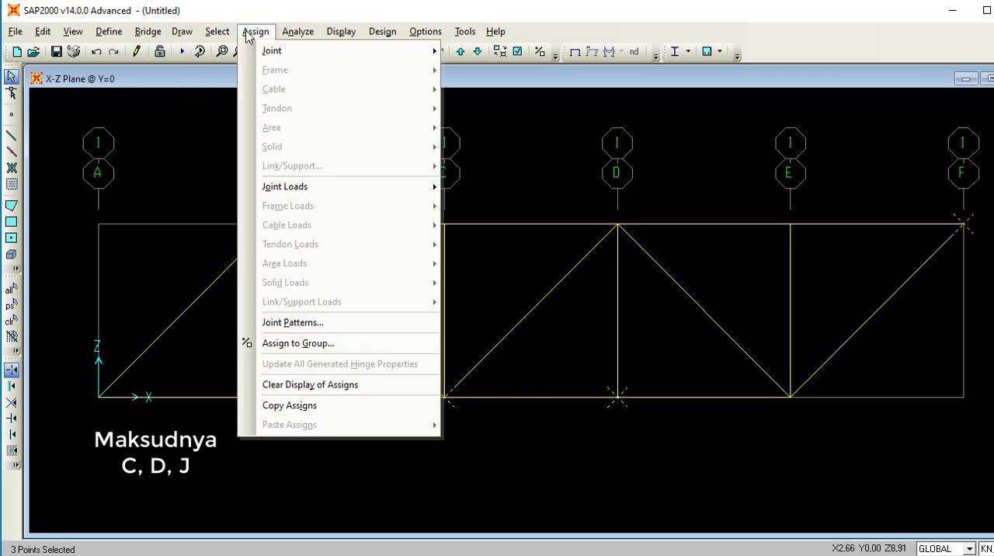
pyautogui.moveTo(280, 53)
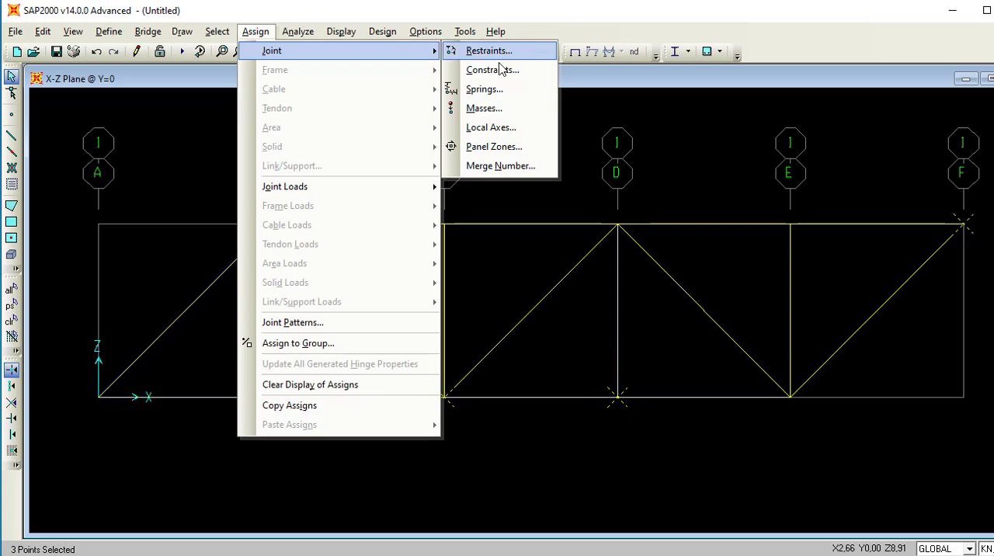
pyautogui.moveTo(371, 193)
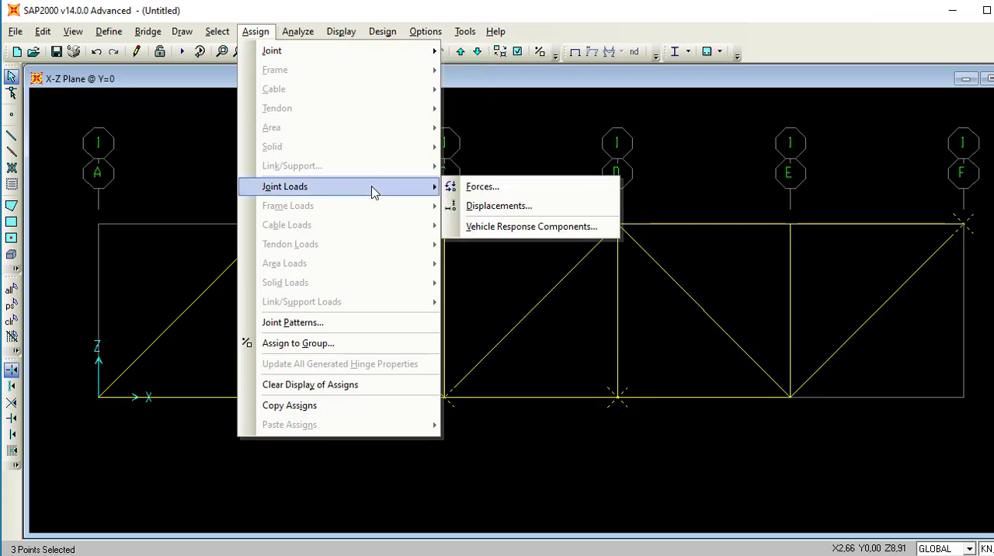
pyautogui.click(475, 189)
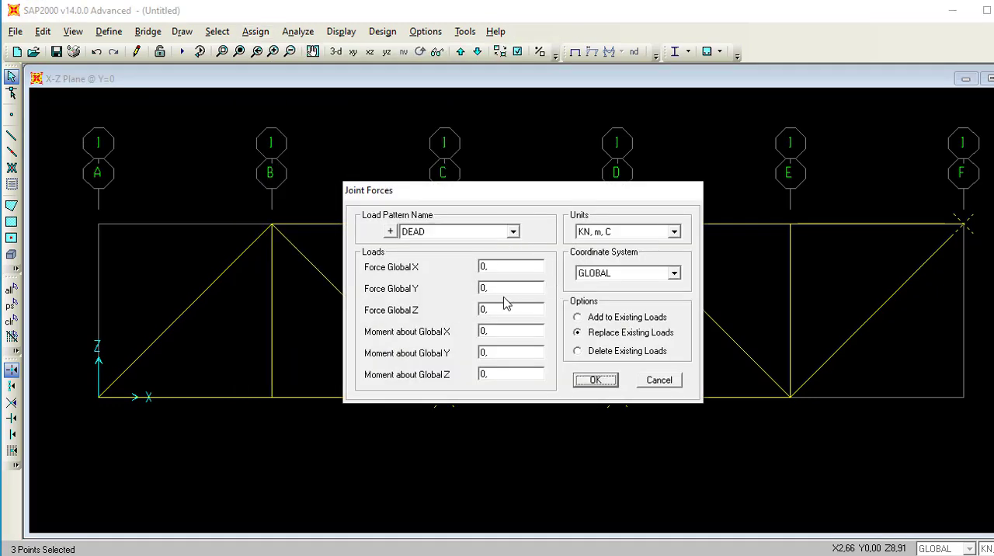
pyautogui.doubleClick(483, 267)
pyautogui.write('-20')
pyautogui.press('Return')
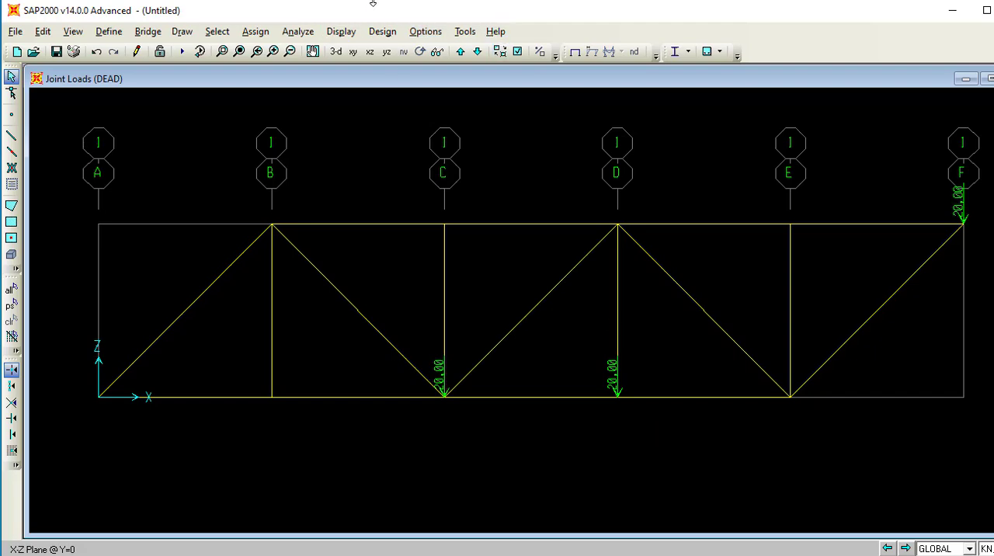
# Enlarge the graphic text by raising the maximum font size and setting the minimum graphic font size to 10 points.
pyautogui.click(425, 31)
pyautogui.click(497, 49)
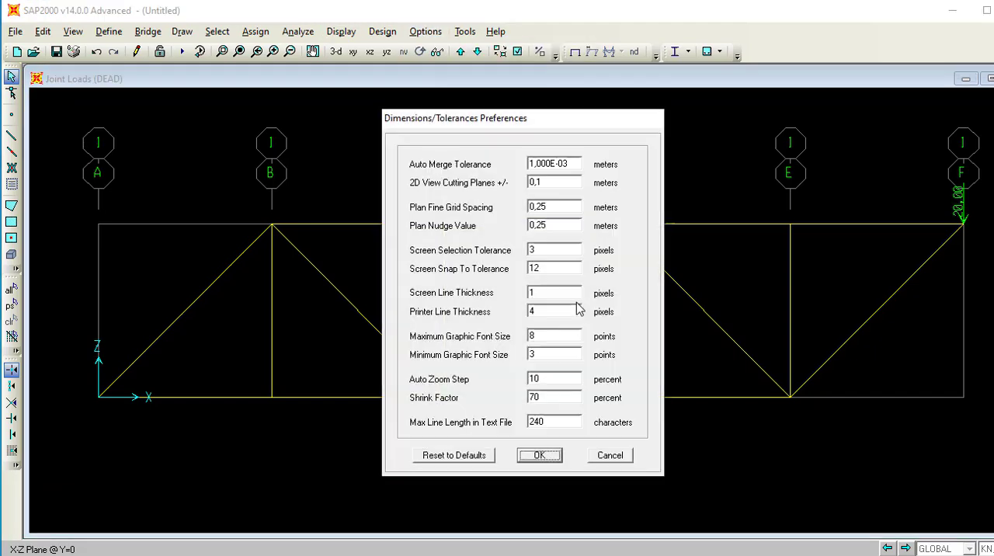
pyautogui.doubleClick(540, 335)
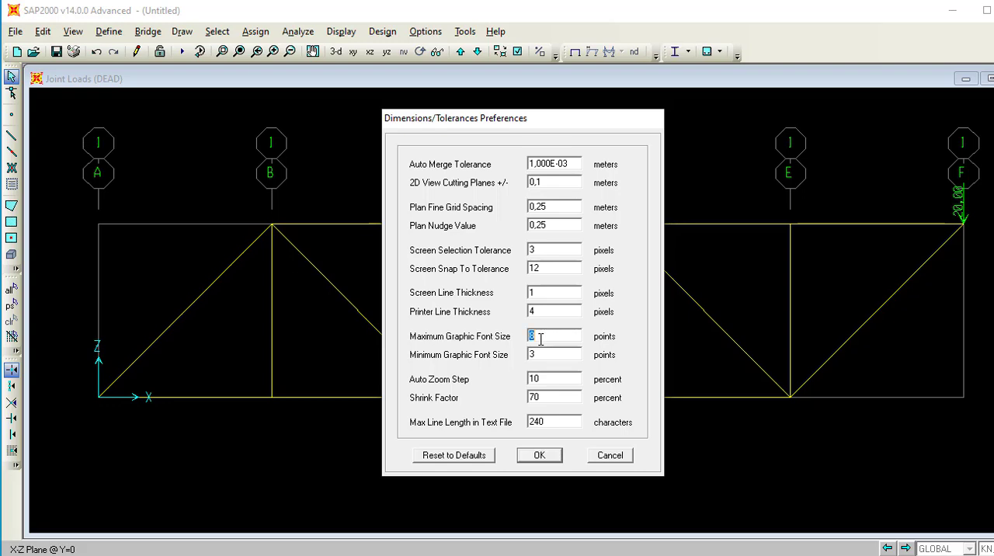
pyautogui.write('15')
pyautogui.doubleClick(559, 353)
pyautogui.write('10')
pyautogui.click(555, 460)
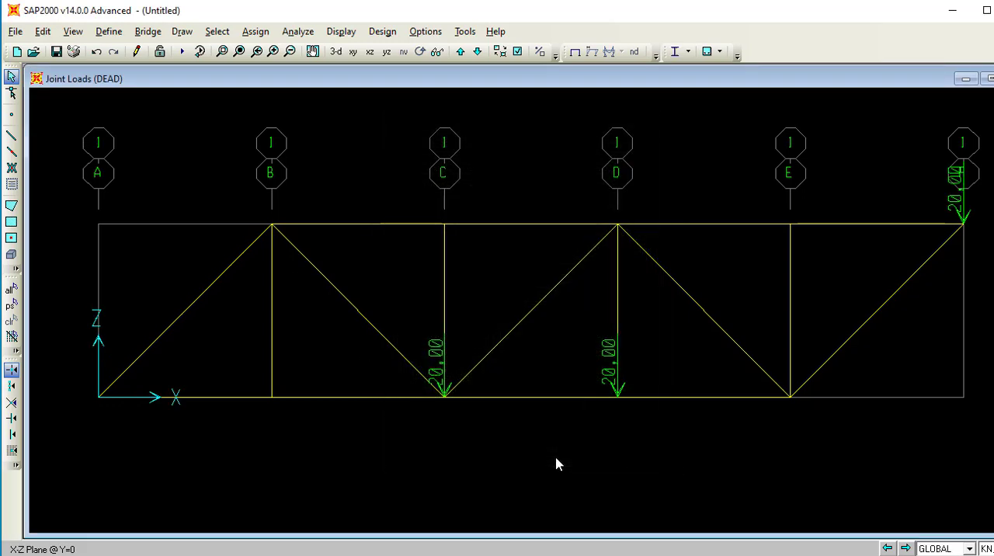
# Assign a pinned support to the bottom joint on grid line A.
pyautogui.click(99, 397)
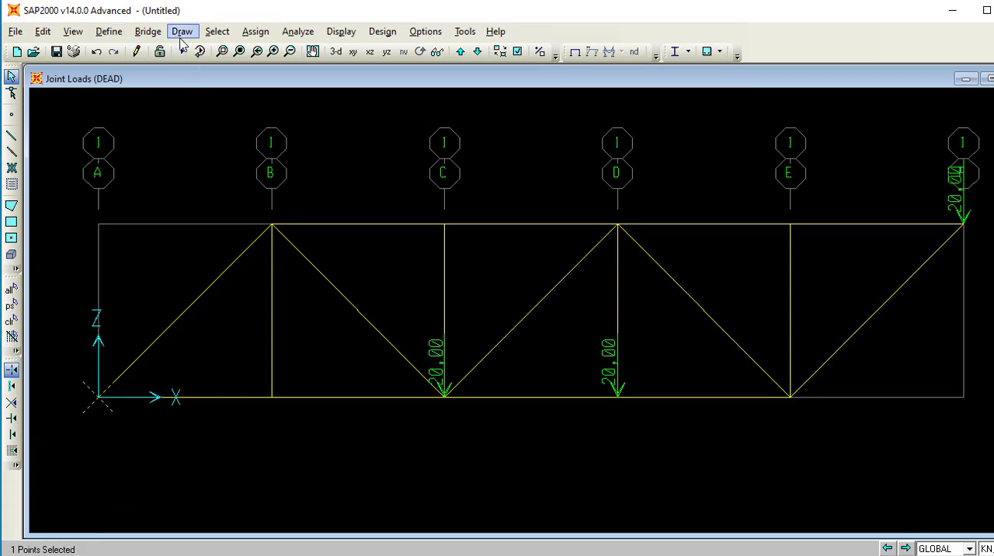
pyautogui.click(255, 31)
pyautogui.moveTo(267, 50)
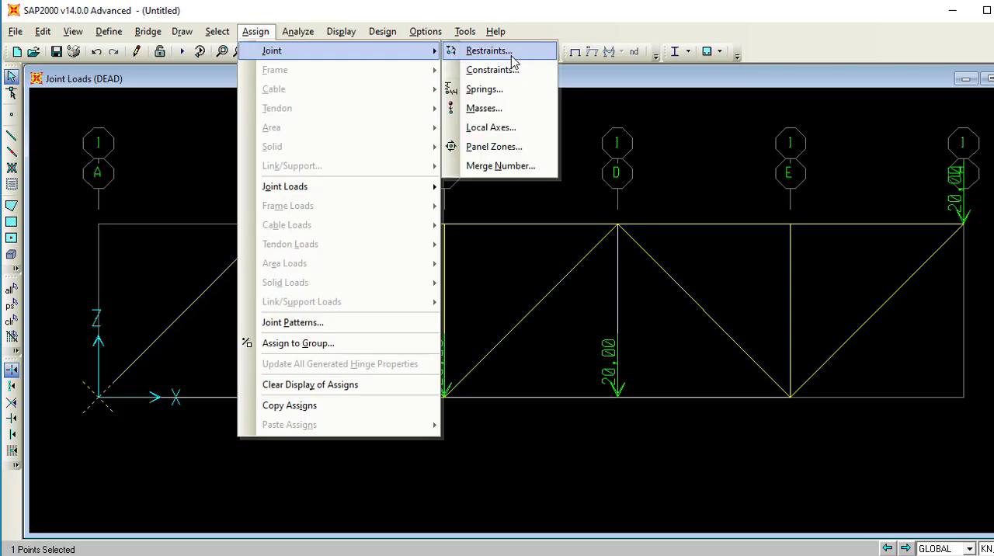
pyautogui.click(496, 51)
pyautogui.click(512, 335)
pyautogui.click(497, 369)
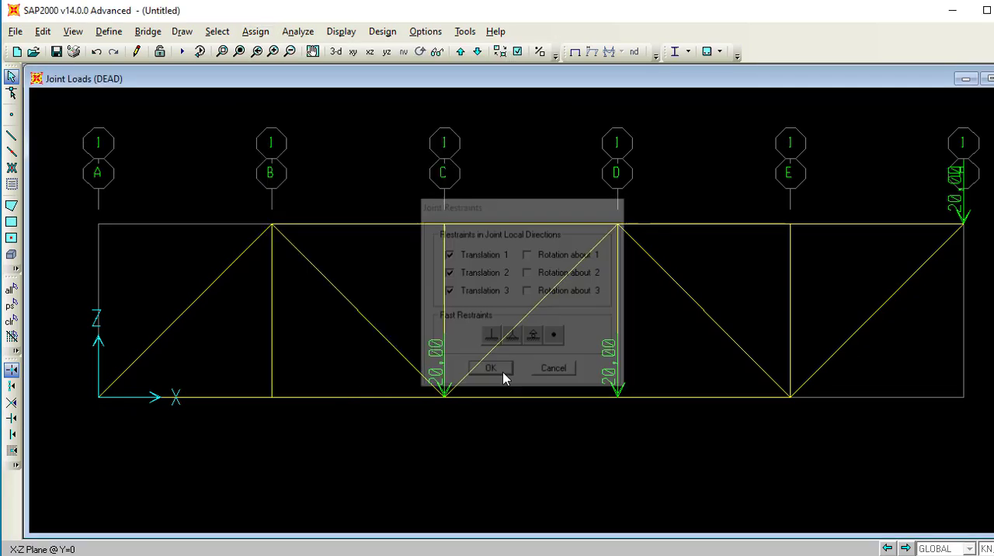
# Assign a roller support to the bottom joint on grid line E.
pyautogui.click(790, 397)
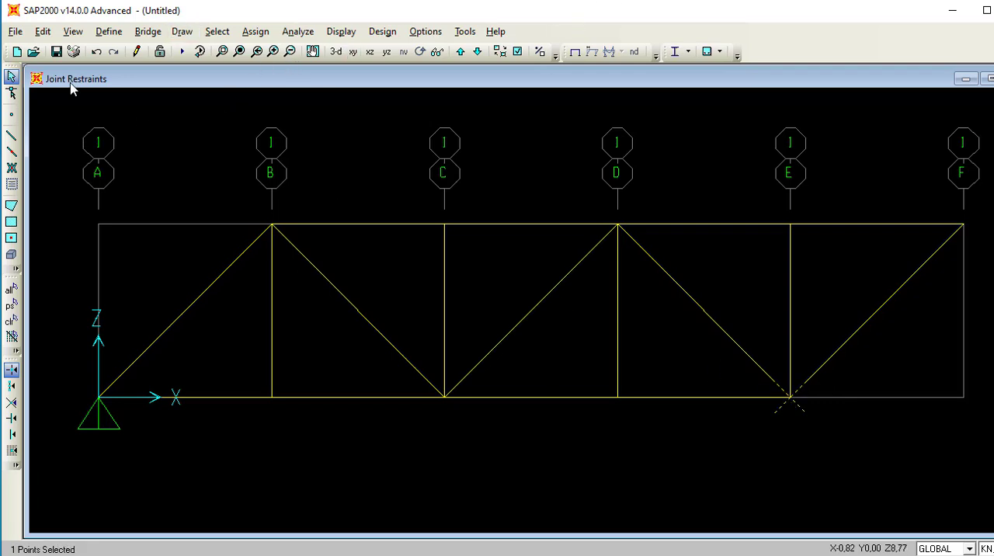
pyautogui.click(255, 31)
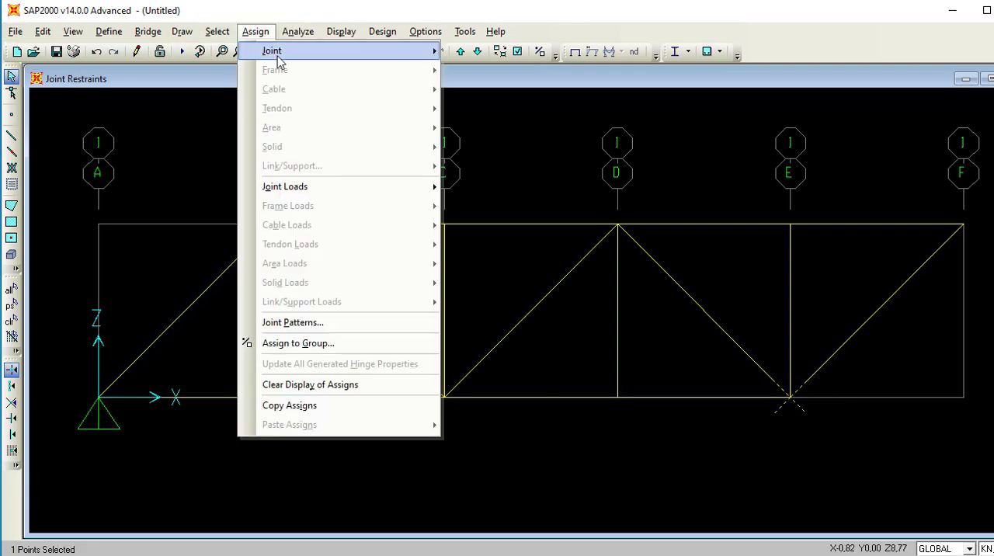
pyautogui.moveTo(278, 57)
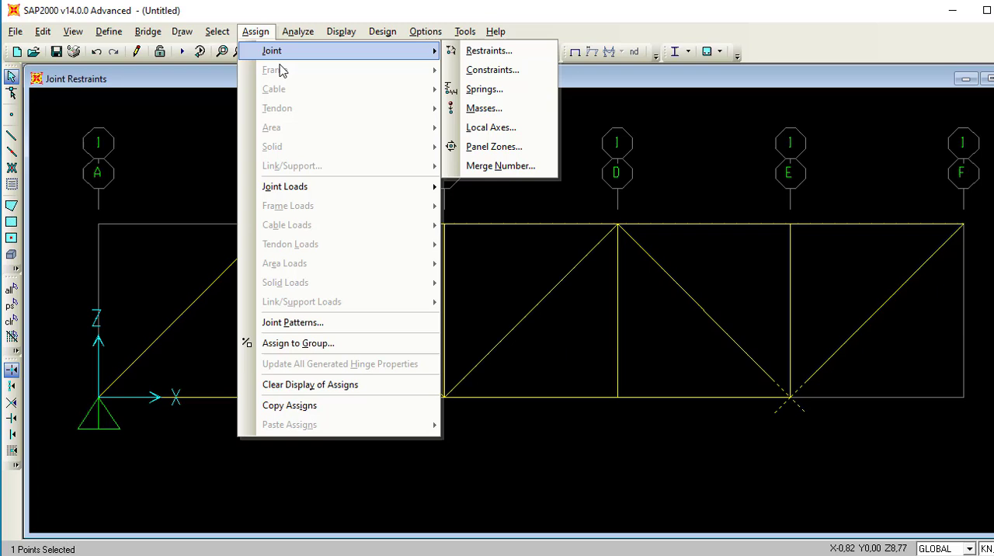
pyautogui.click(558, 52)
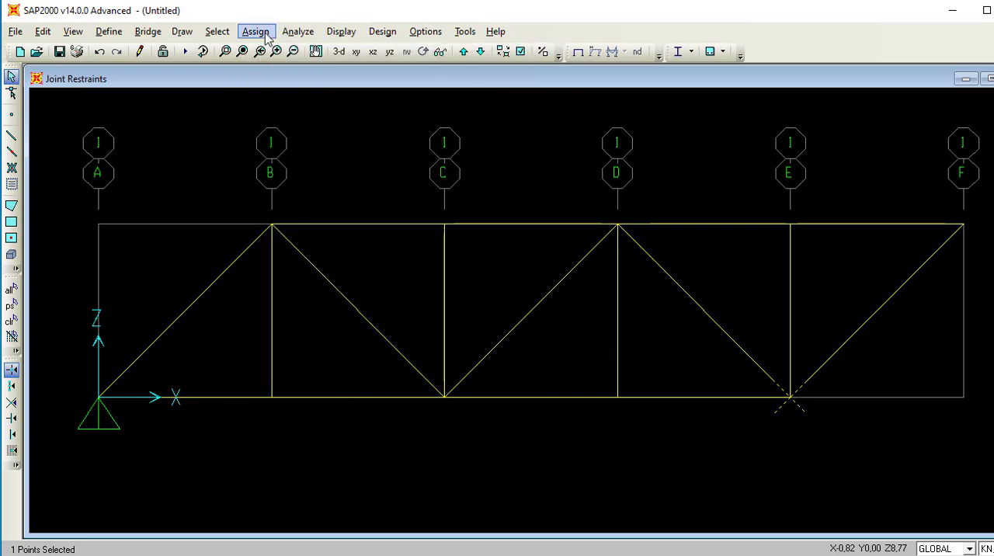
pyautogui.click(265, 36)
pyautogui.moveTo(429, 51)
pyautogui.click(503, 52)
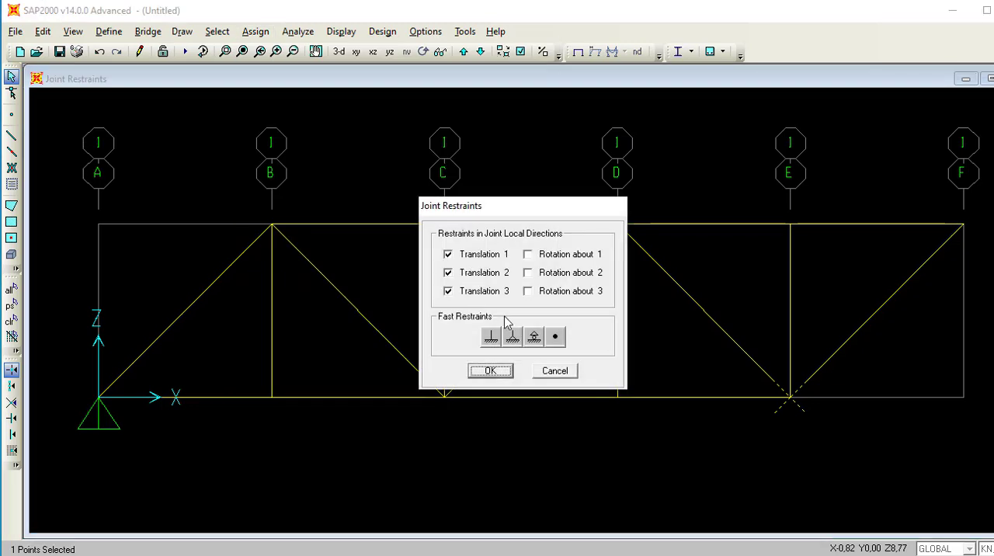
pyautogui.click(533, 336)
pyautogui.click(491, 372)
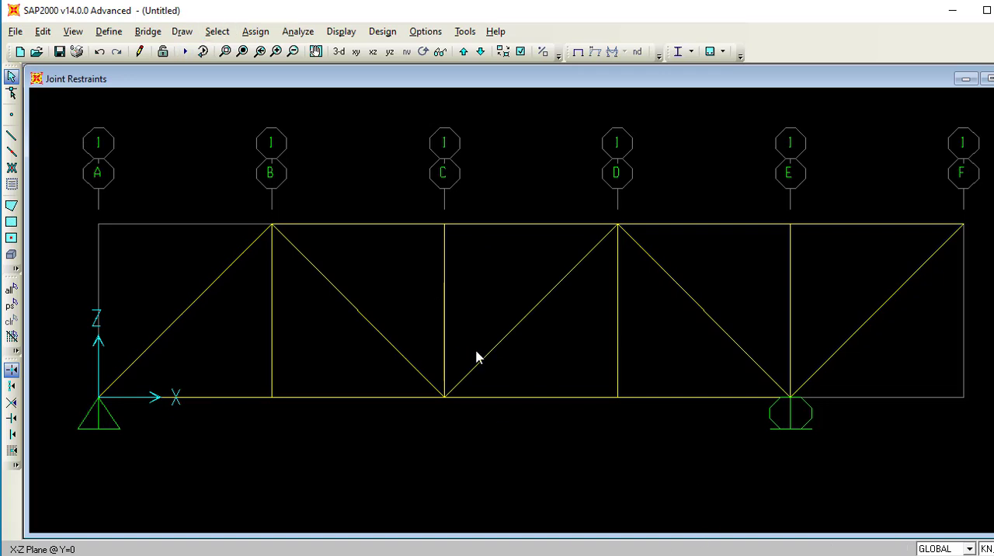
# Replace the DEAD load on the top joint at grid line F with 10 kN in global X and 0 in global Z.
pyautogui.click(962, 224)
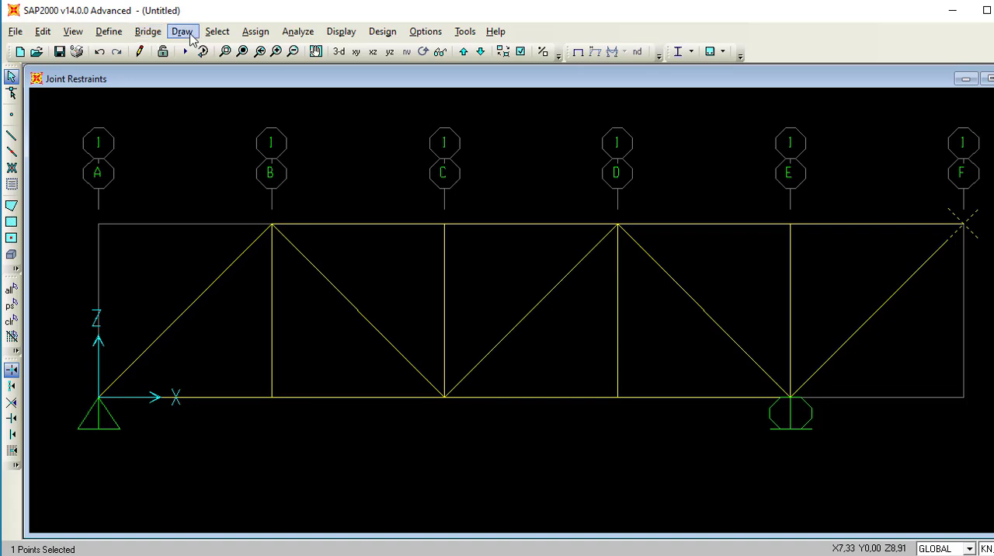
pyautogui.click(255, 32)
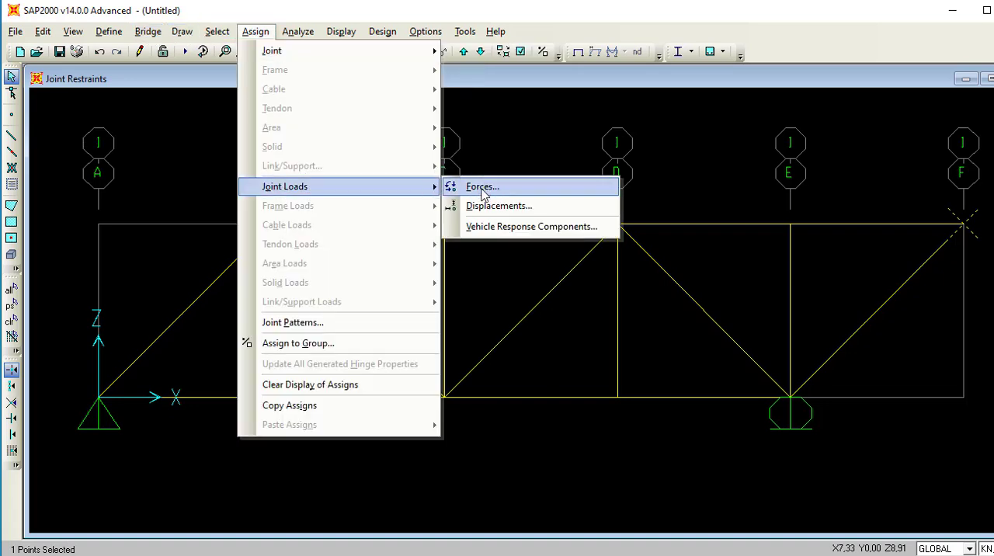
pyautogui.click(459, 186)
pyautogui.doubleClick(500, 310)
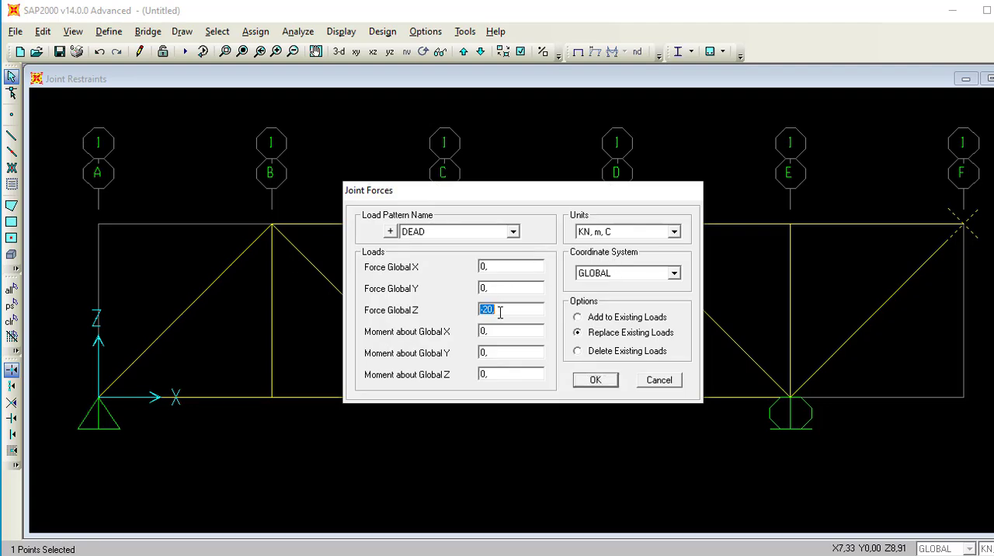
pyautogui.press('BackSpace')
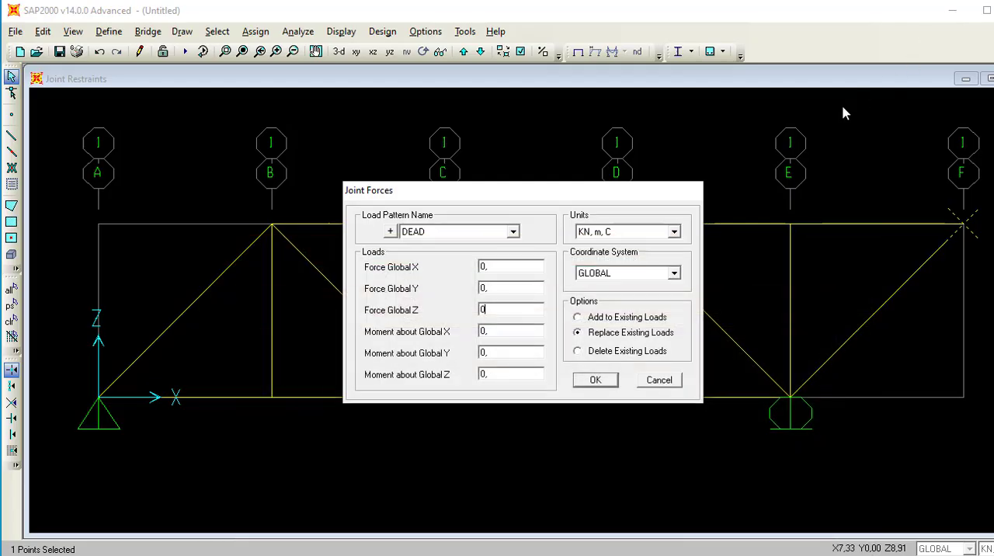
pyautogui.doubleClick(495, 269)
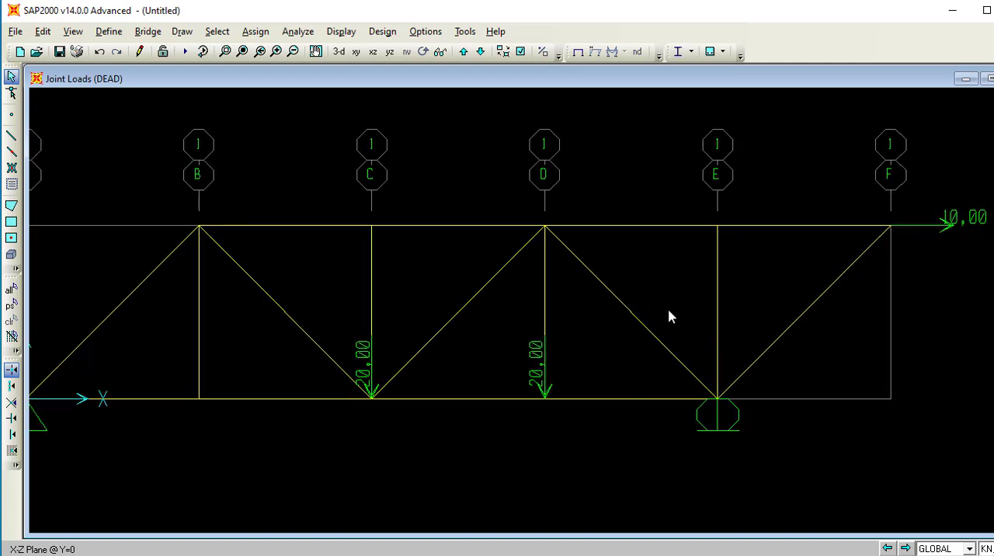
# Add a DEAD joint force of 0 in global X and -20 kN in global Z to the existing loads on grid line F's top joint.
pyautogui.click(891, 227)
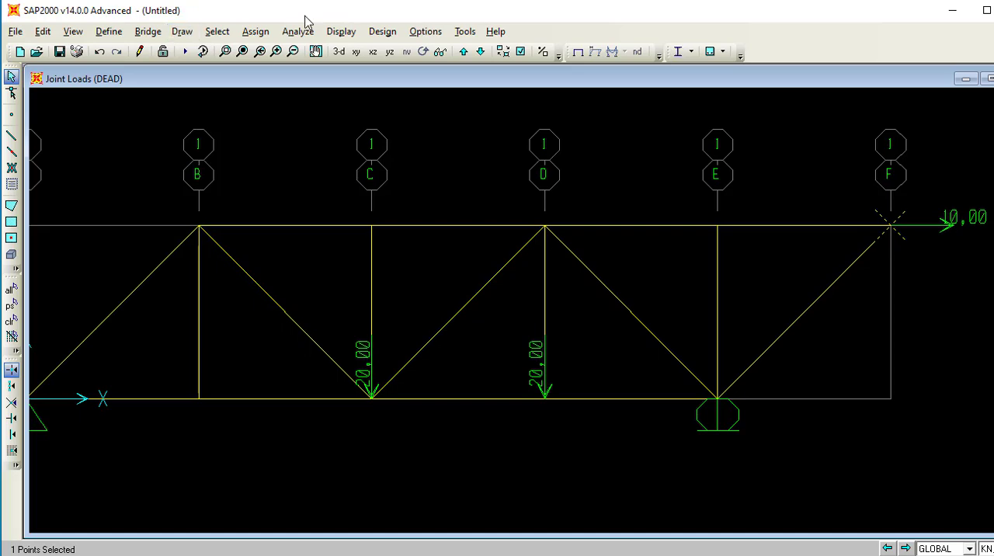
pyautogui.click(255, 31)
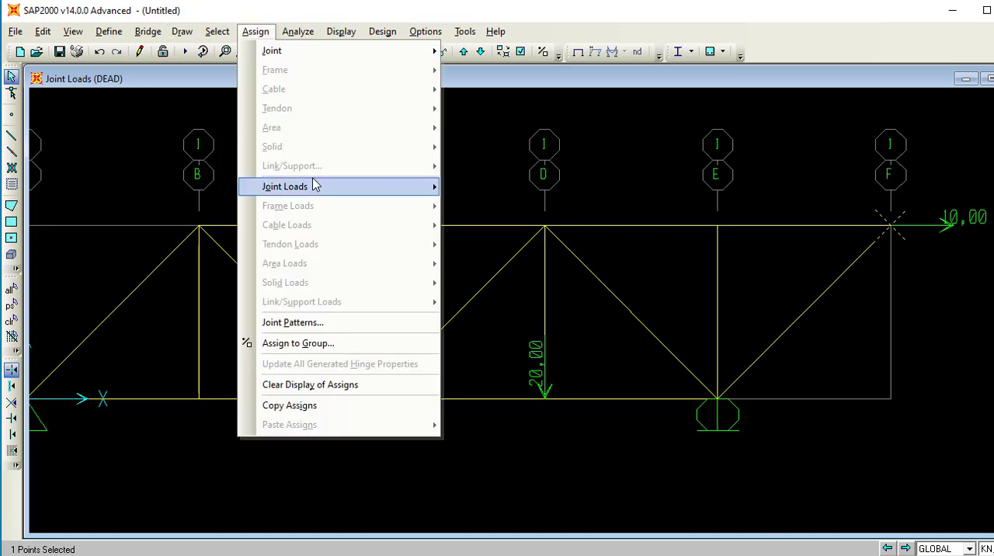
pyautogui.moveTo(315, 185)
pyautogui.click(463, 186)
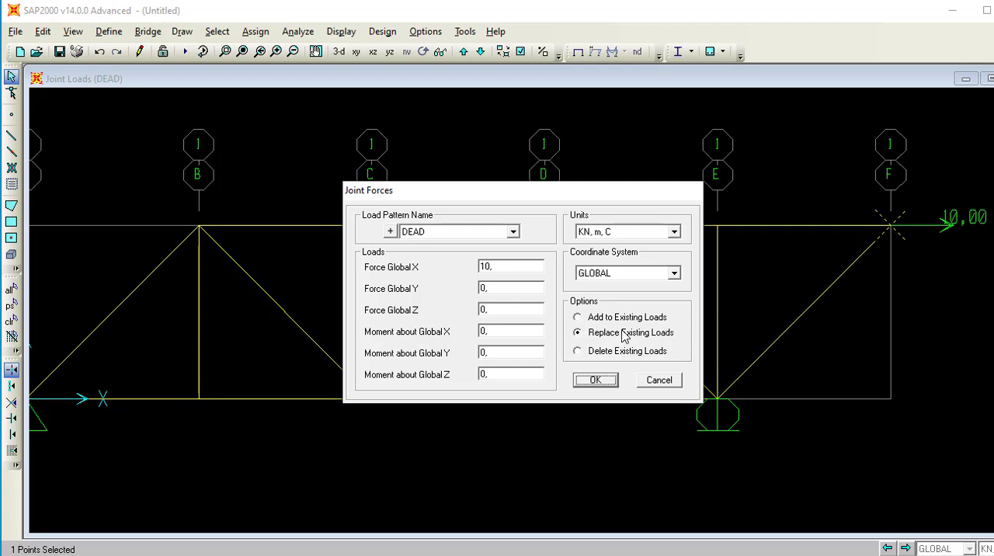
pyautogui.click(577, 318)
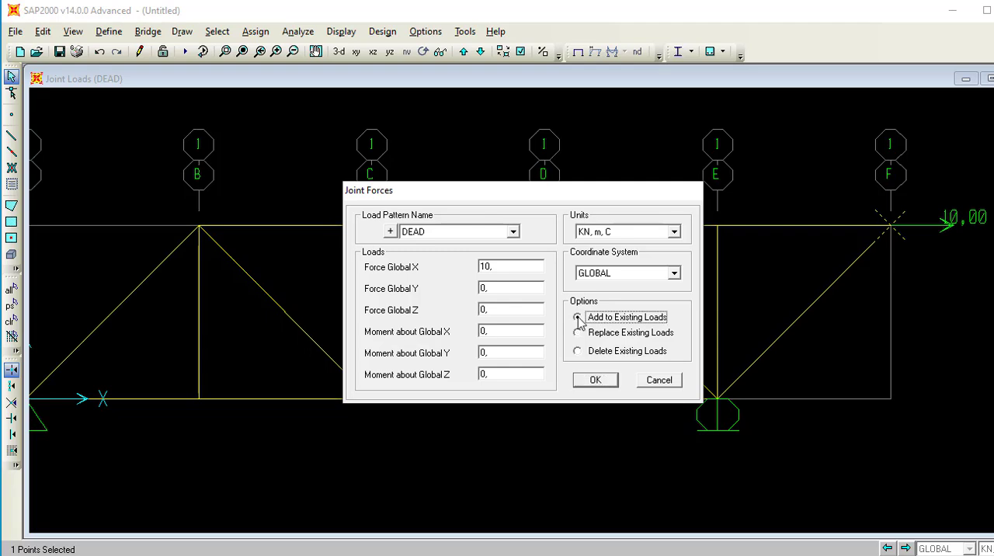
pyautogui.doubleClick(495, 267)
pyautogui.write('0')
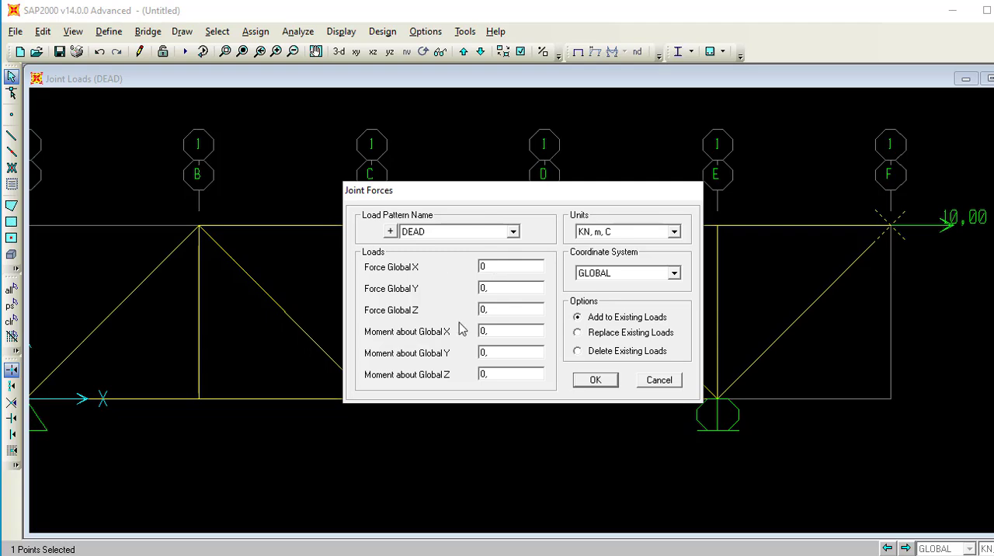
pyautogui.doubleClick(496, 308)
pyautogui.write('-20')
pyautogui.click(606, 380)
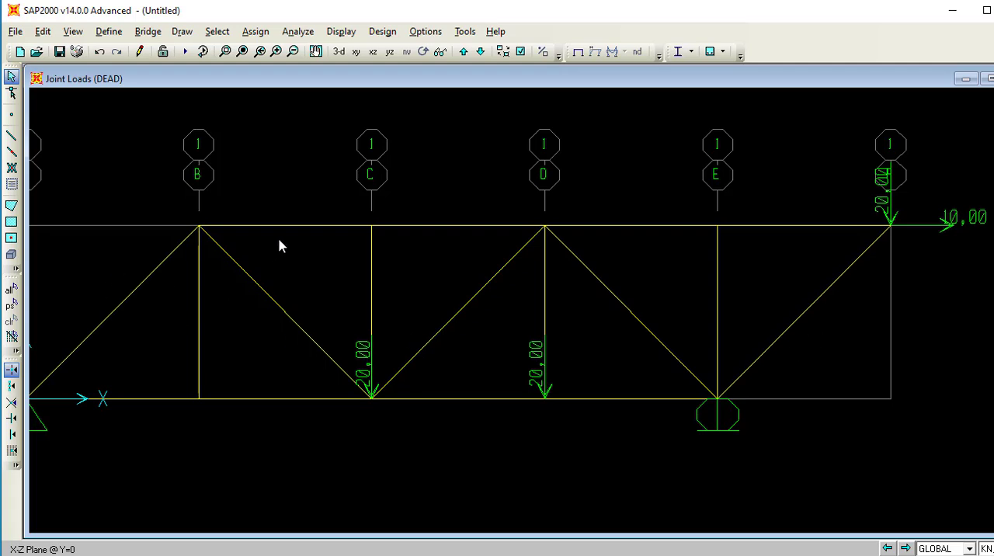
# Switch to PowerPoint and review the second truss example on slide 2.
pyautogui.click(292, 51)
pyautogui.click(292, 51)
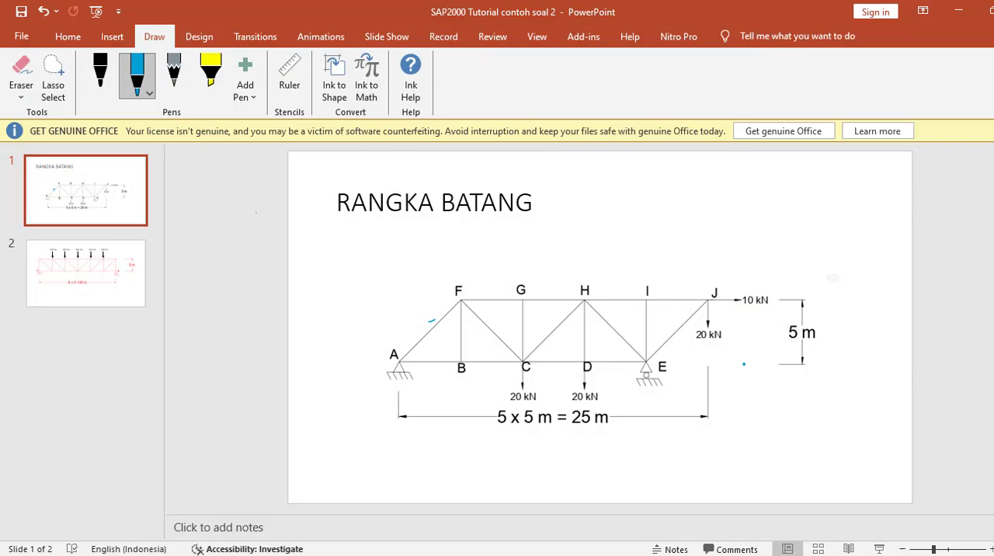
pyautogui.click(76, 264)
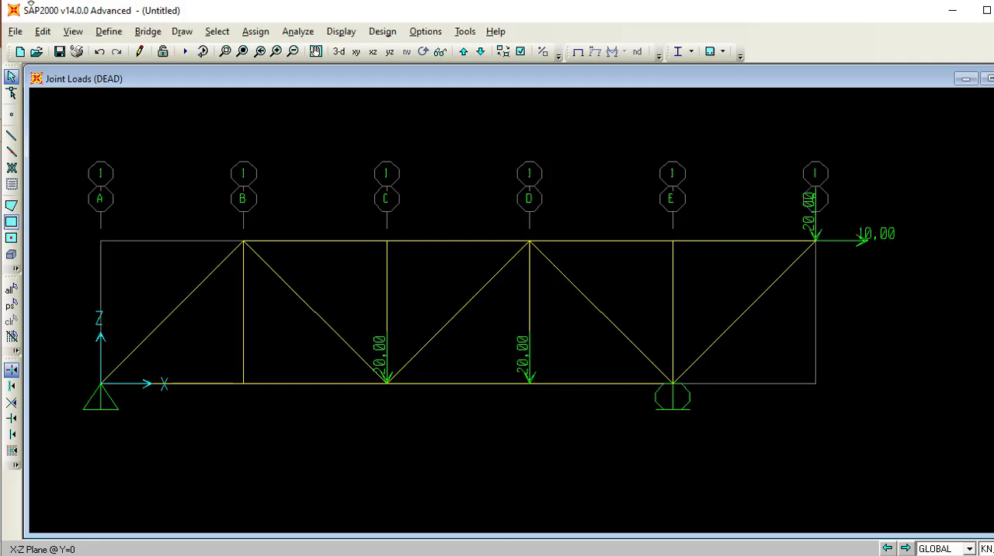
# Start a new model without saving the current one, and set its units to Tonf, m, C.
pyautogui.click(16, 31)
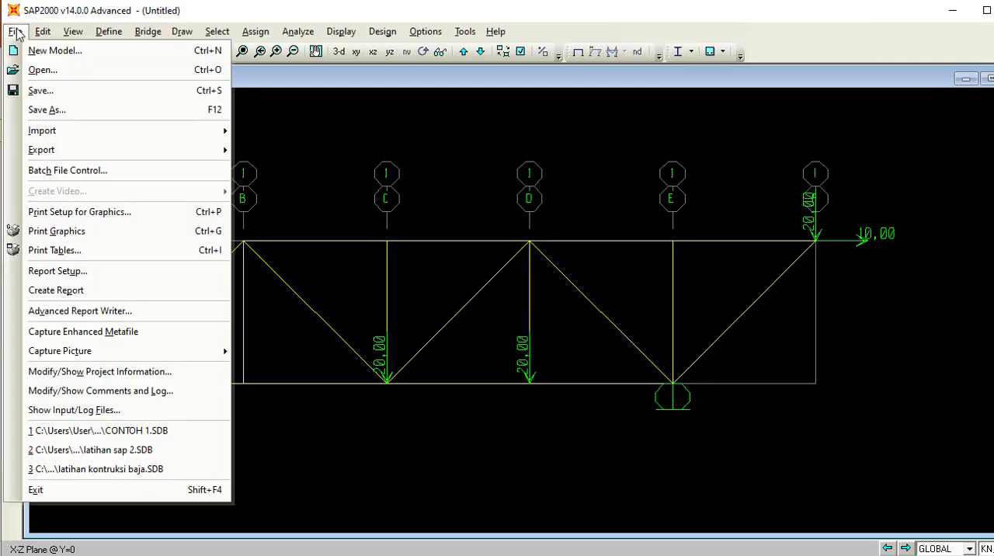
pyautogui.click(35, 51)
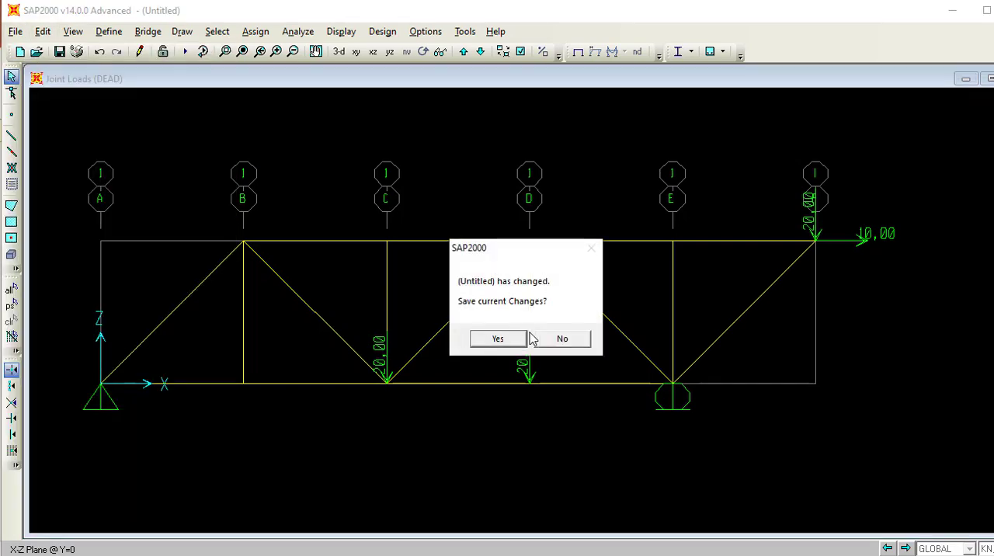
pyautogui.click(561, 337)
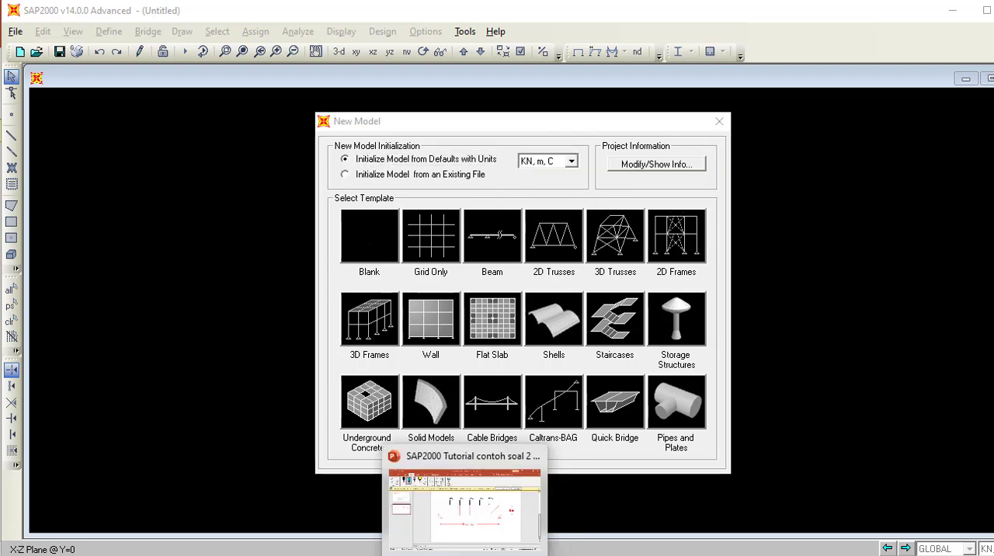
pyautogui.click(450, 492)
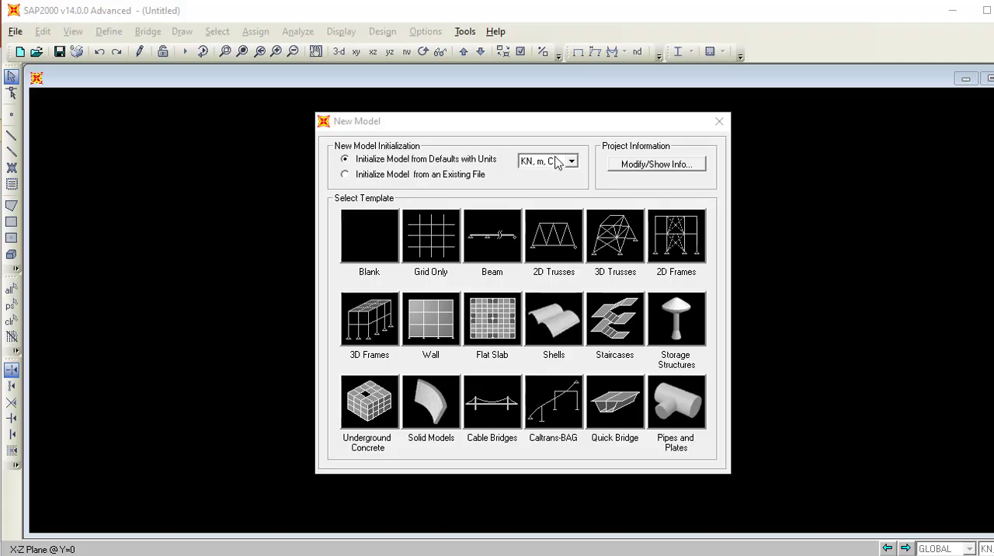
pyautogui.click(556, 161)
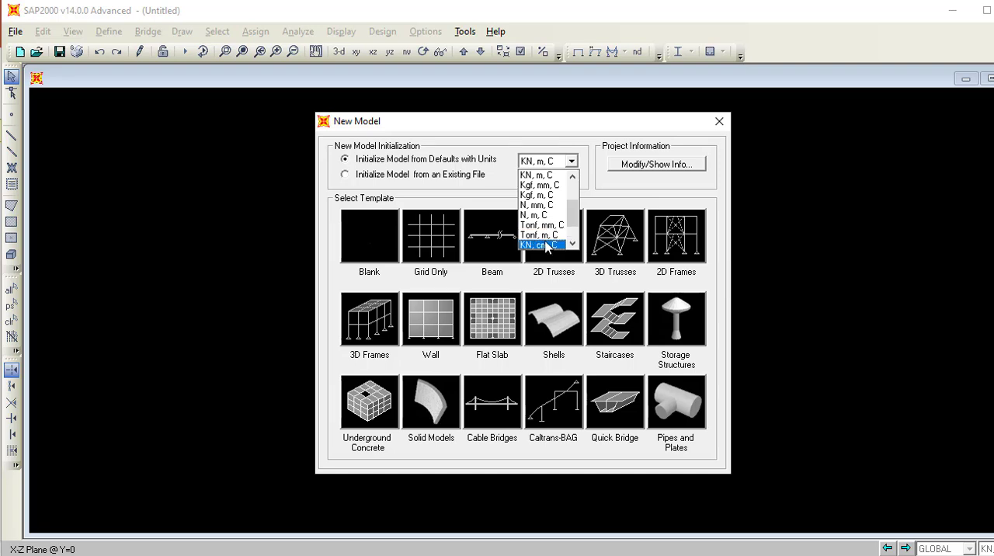
pyautogui.click(547, 245)
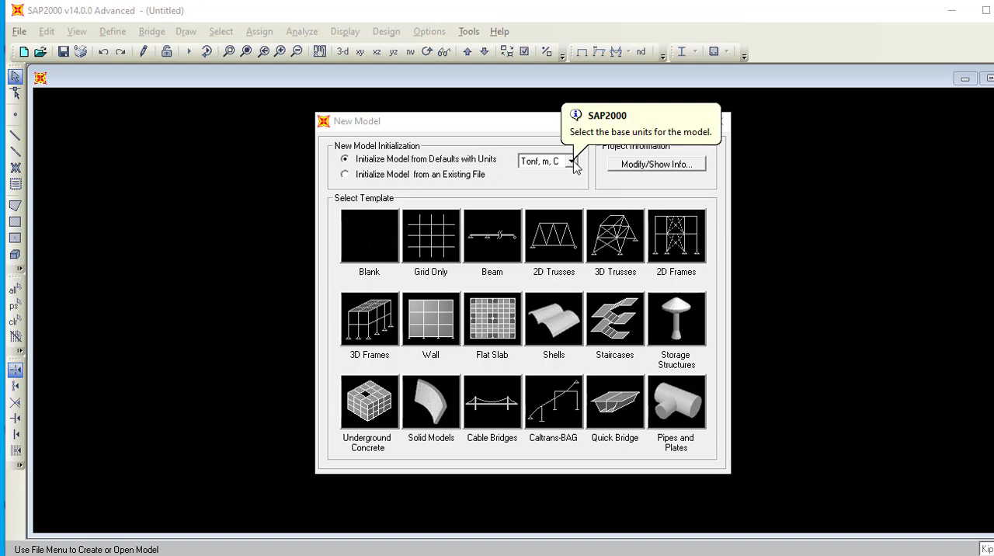
# Choose the 2D Trusses template with the Vertical Truss type.
pyautogui.click(543, 245)
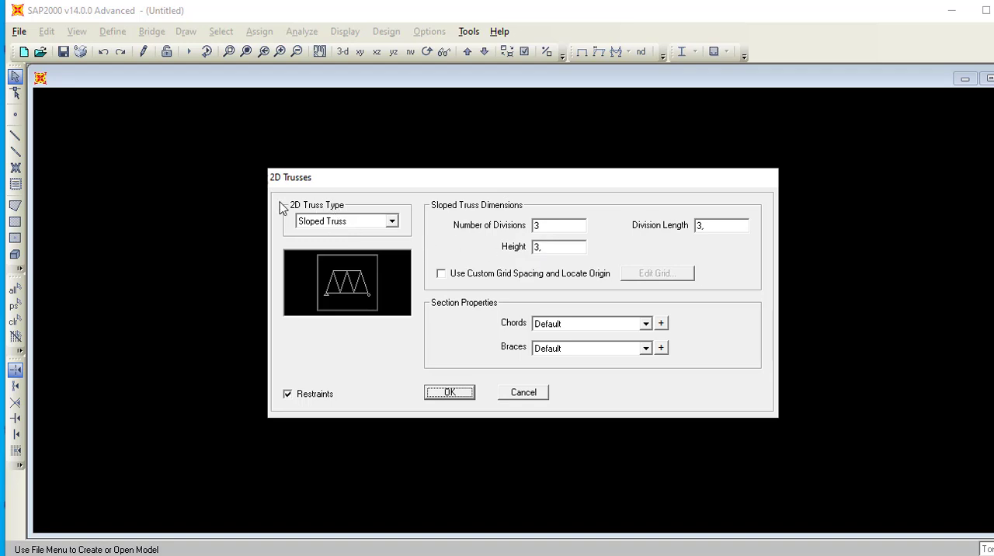
pyautogui.click(392, 222)
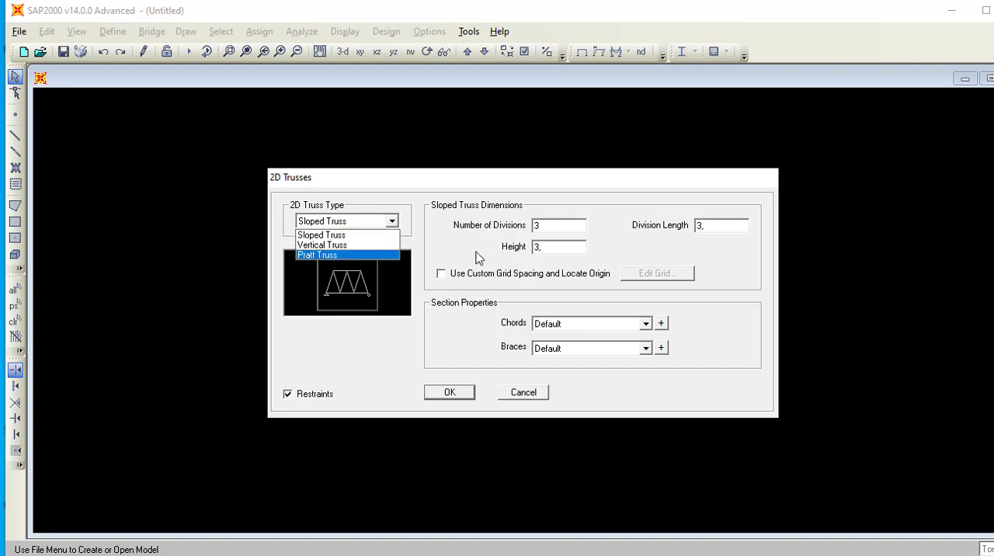
pyautogui.click(346, 245)
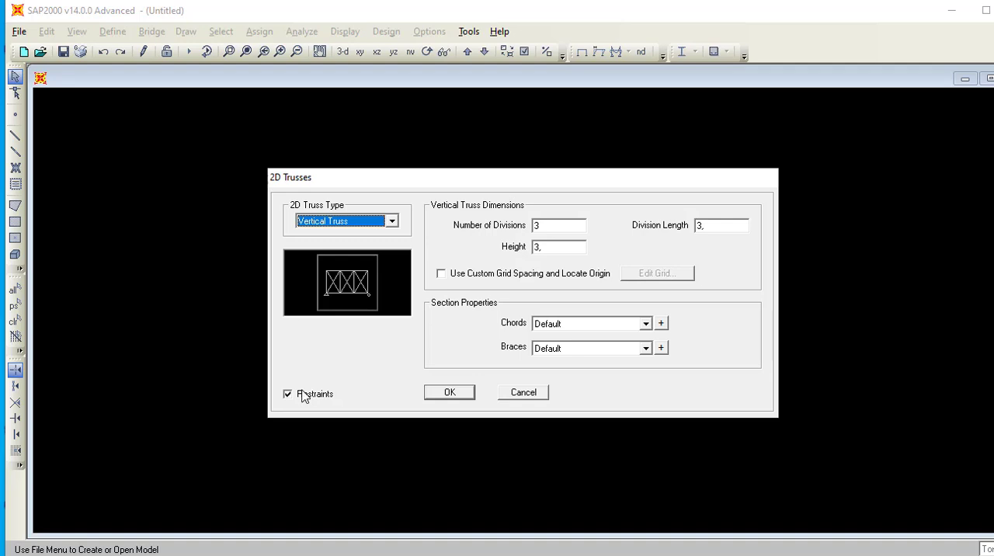
# Switch to PowerPoint and ink the panel numbers 1 to 6 and the first panel's width, 5, on the second truss.
pyautogui.moveTo(353, 396)
pyautogui.hotkey('alt', 'Tab')
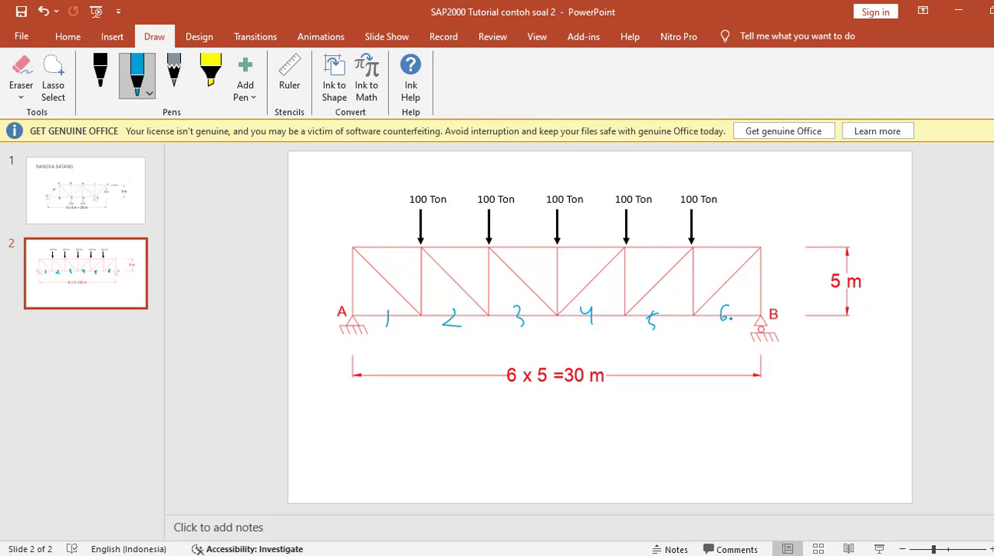
pyautogui.hotkey('ctrl', 'z')
pyautogui.click(492, 339)
pyautogui.moveTo(349, 313); pyautogui.dragTo(402, 314)
pyautogui.moveTo(381, 349)
pyautogui.mouseDown()
pyautogui.moveTo(392, 349)
pyautogui.moveTo(377, 370)
pyautogui.mouseUp()
pyautogui.click(958, 12)
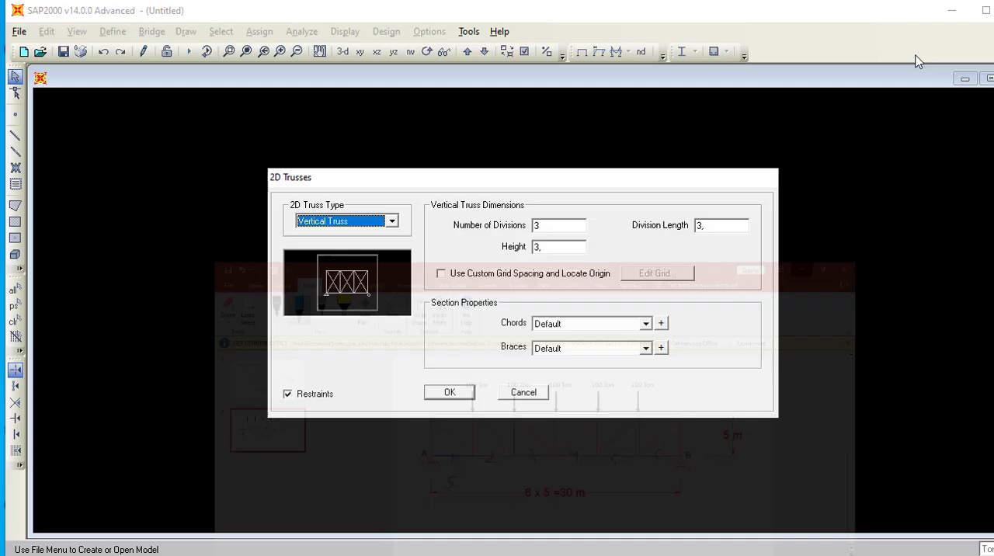
# Set the vertical truss in SAP2000 to 6 divisions with a division length of 5 m.
pyautogui.click(545, 227)
pyautogui.doubleClick(545, 227)
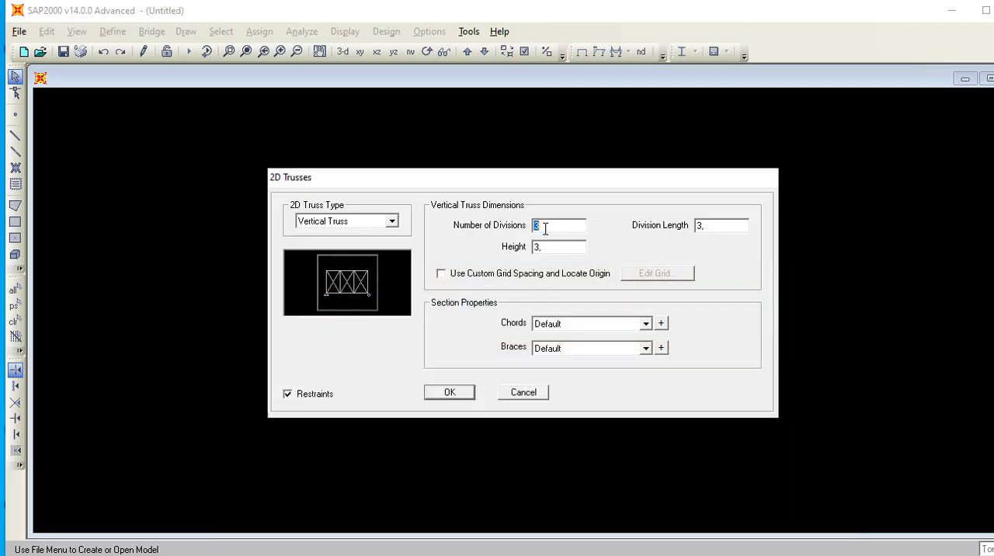
pyautogui.press('BackSpace')
pyautogui.write('6')
pyautogui.doubleClick(698, 226)
pyautogui.press('BackSpace')
pyautogui.write('5')
# Set the truss height to 5 m as in the PowerPoint example, and create it with only the X-Z plane view open.
pyautogui.doubleClick(565, 246)
pyautogui.press('BackSpace')
pyautogui.hotkey('alt', 'Tab')
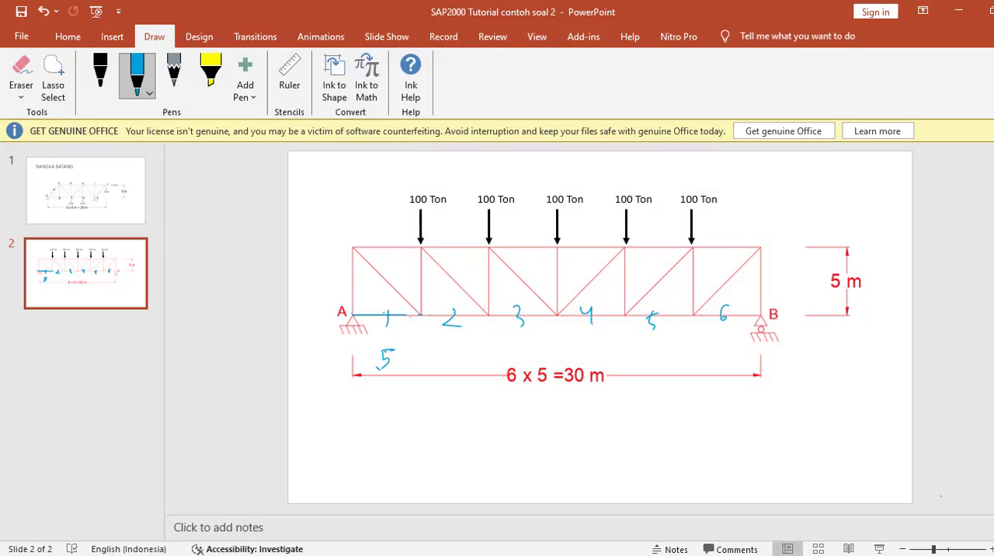
pyautogui.click(953, 10)
pyautogui.write('5')
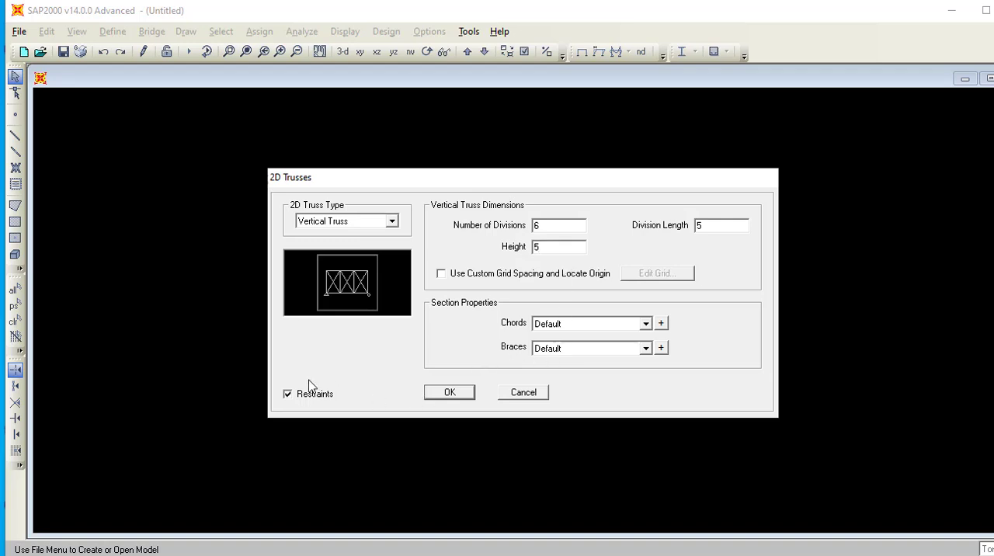
pyautogui.click(447, 393)
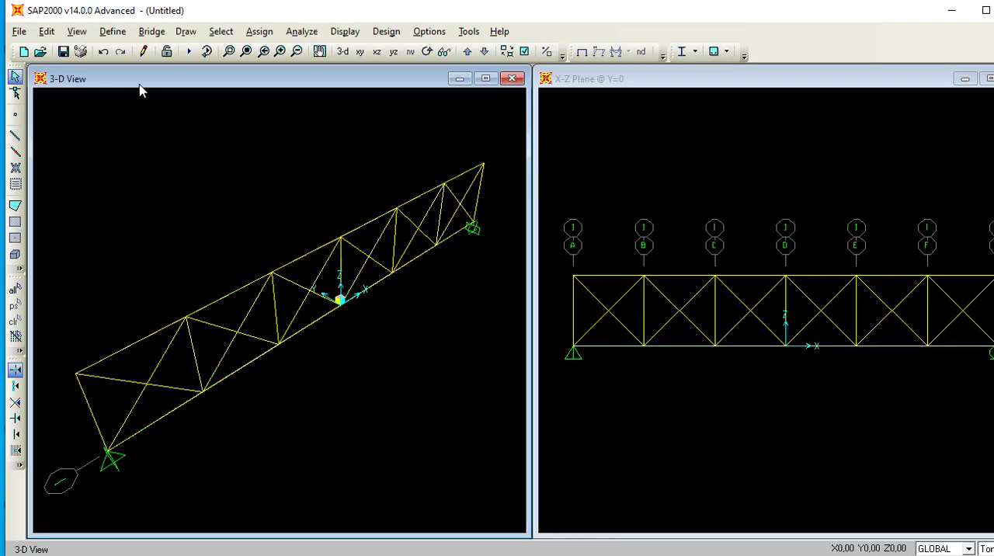
pyautogui.click(511, 78)
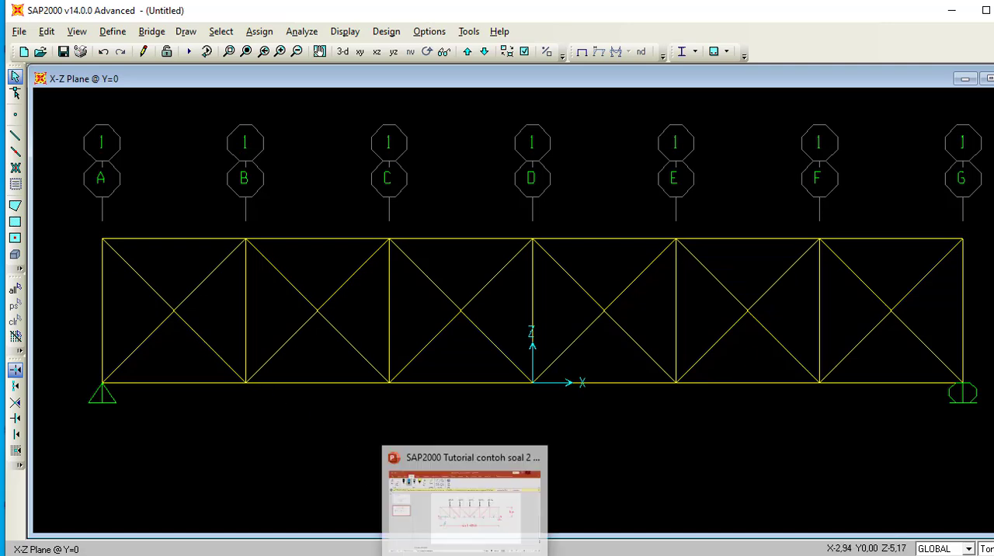
# Delete the rising diagonals between grid lines A and D and the falling diagonals between D and G to match the PowerPoint truss.
pyautogui.click(412, 536)
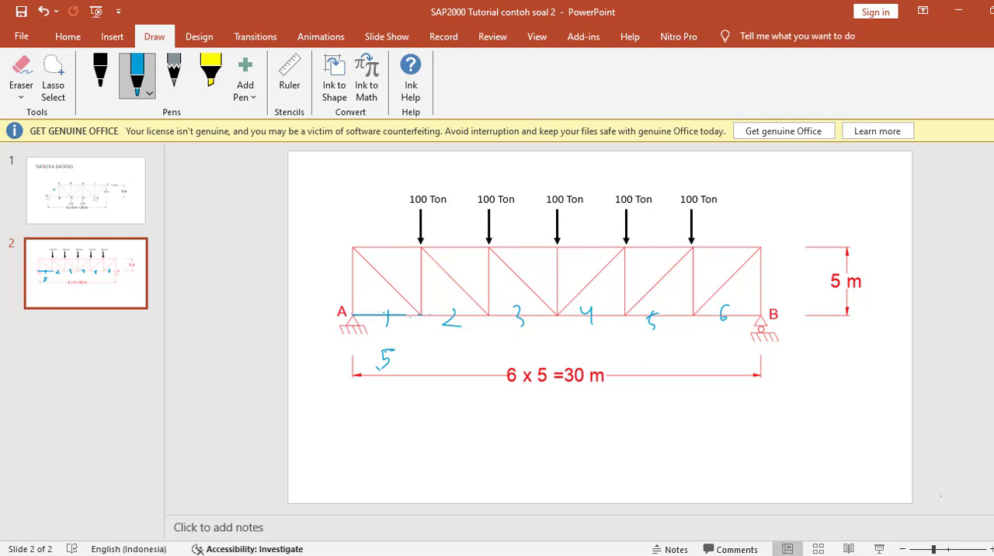
pyautogui.hotkey('alt', 'Tab')
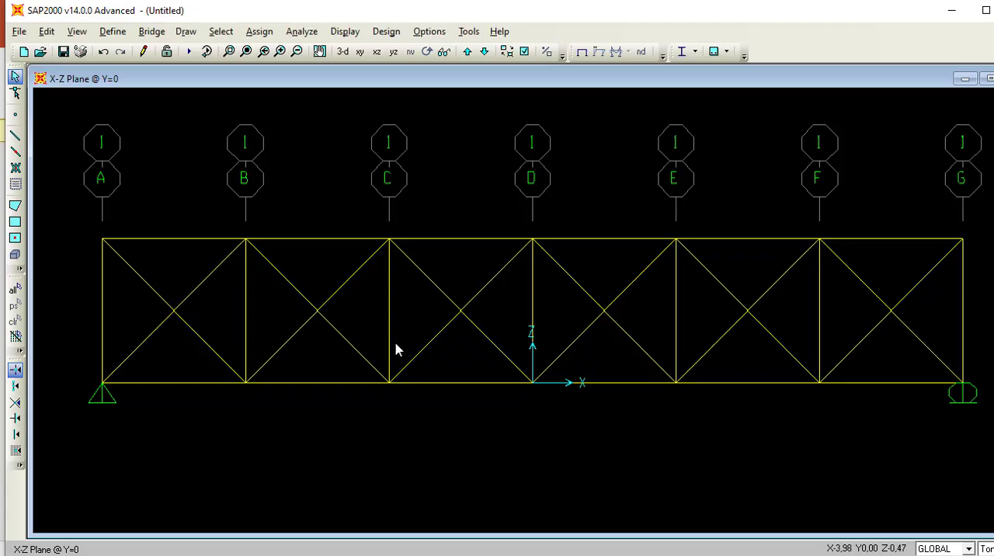
pyautogui.click(205, 289)
pyautogui.click(348, 288)
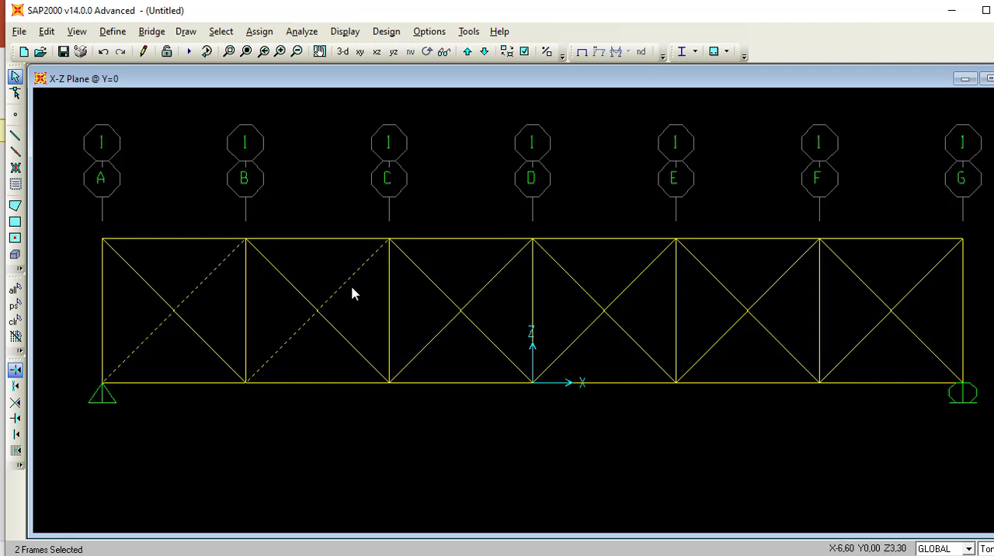
pyautogui.click(499, 281)
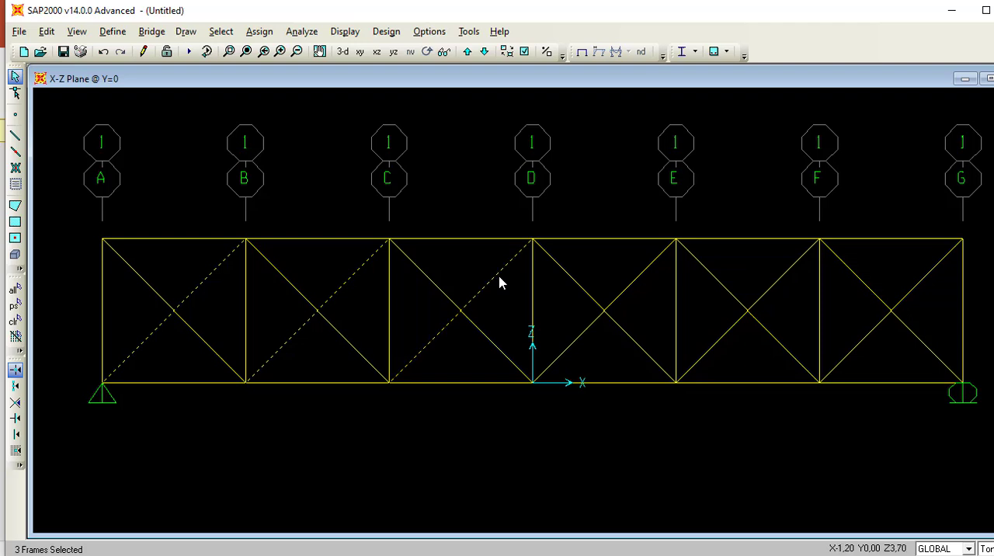
pyautogui.click(576, 287)
pyautogui.click(748, 288)
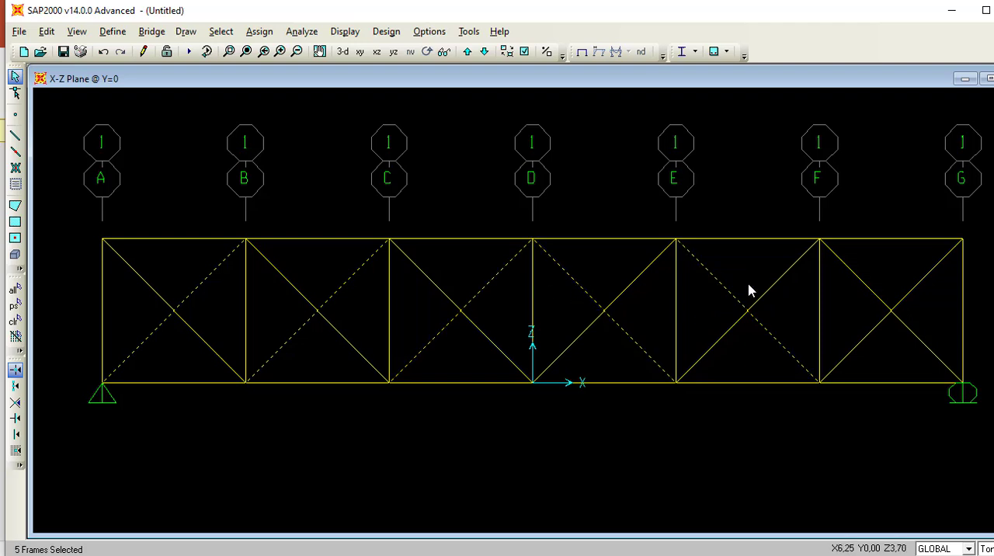
pyautogui.click(862, 287)
pyautogui.press('Delete')
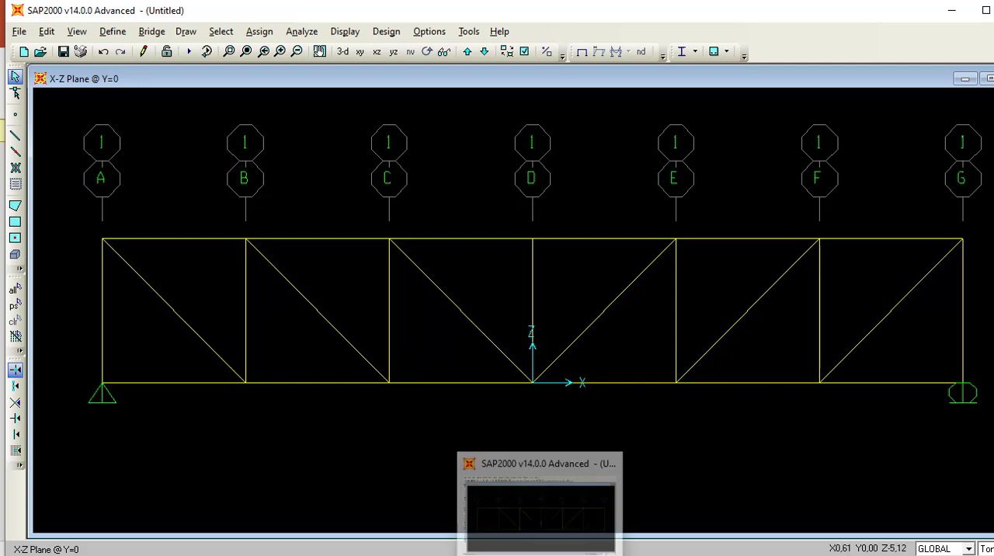
# Compare the truss with slide 2 in PowerPoint and check the lengths of the first bottom chord member and grid line A's vertical.
pyautogui.click(448, 538)
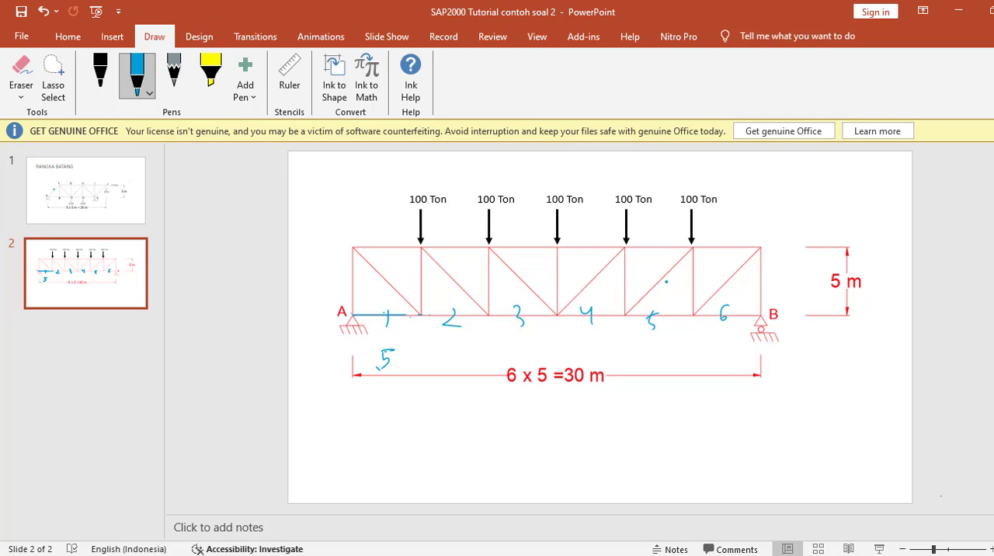
pyautogui.hotkey('alt', 'Tab')
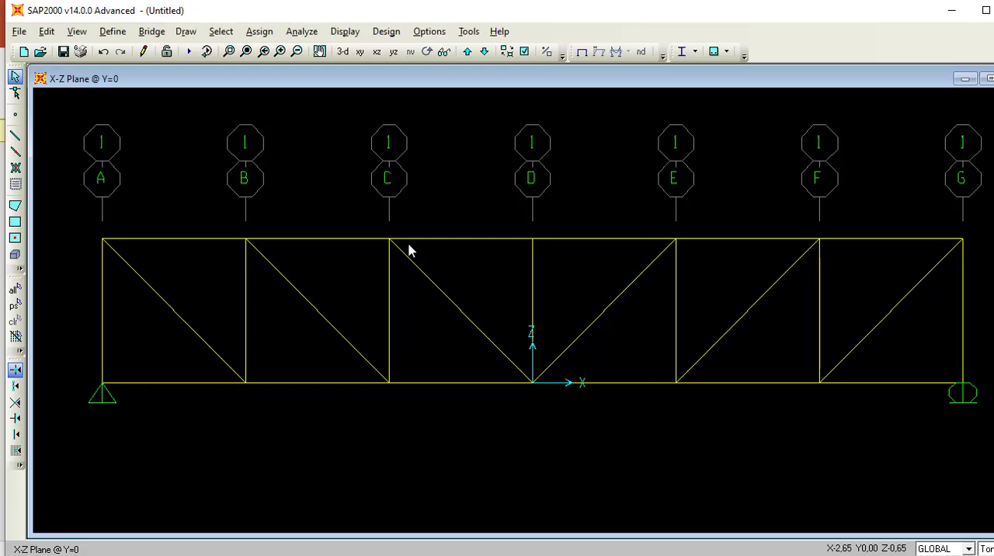
pyautogui.click(132, 388)
pyautogui.rightClick(132, 388)
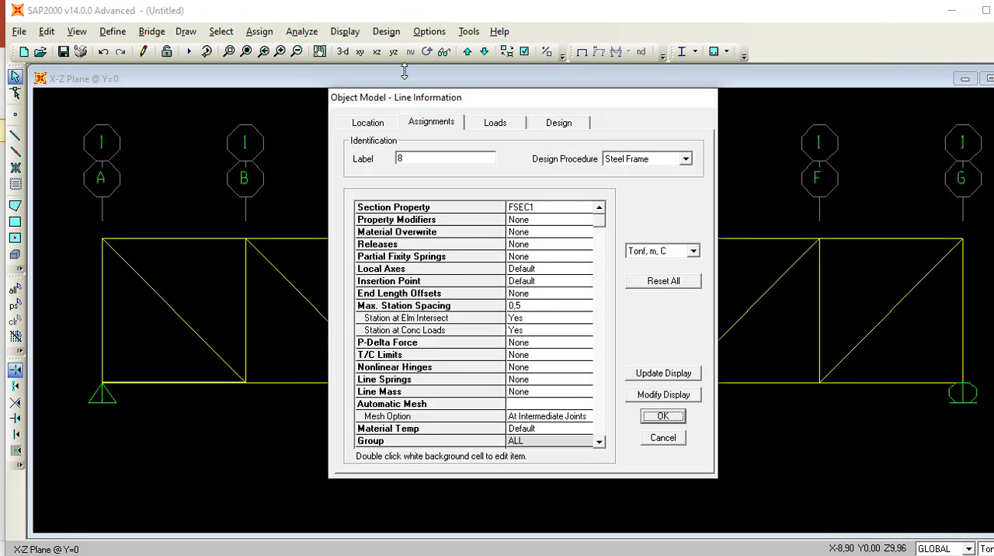
pyautogui.click(368, 126)
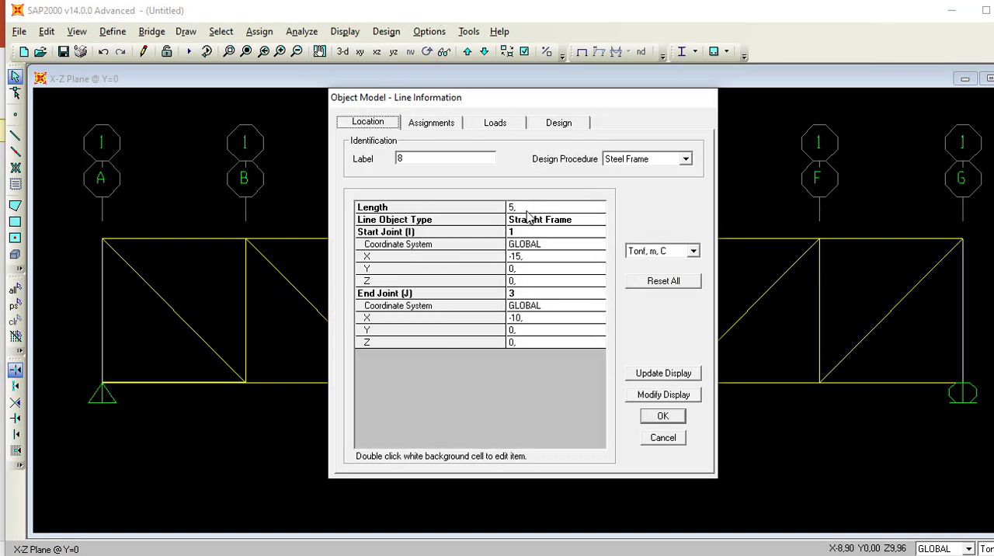
pyautogui.click(662, 417)
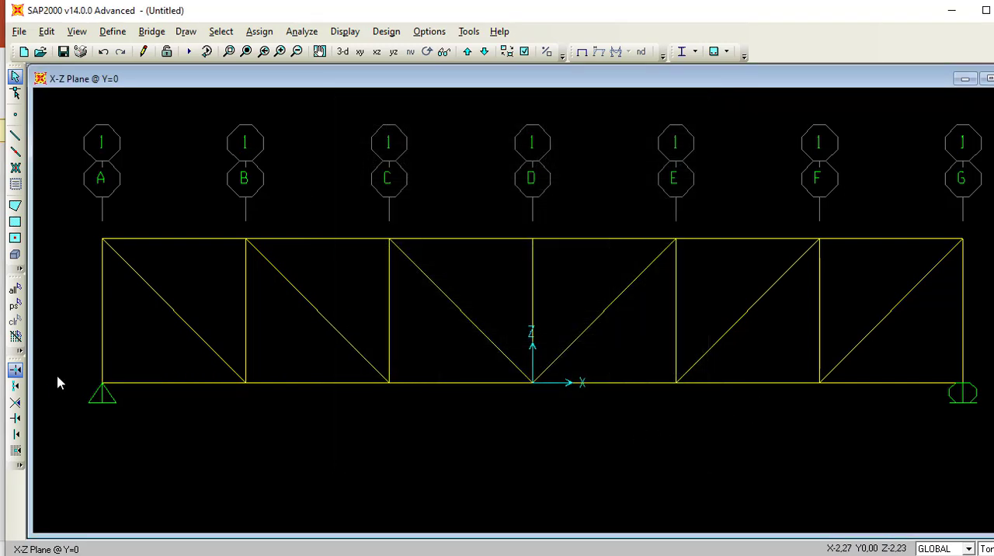
pyautogui.rightClick(102, 354)
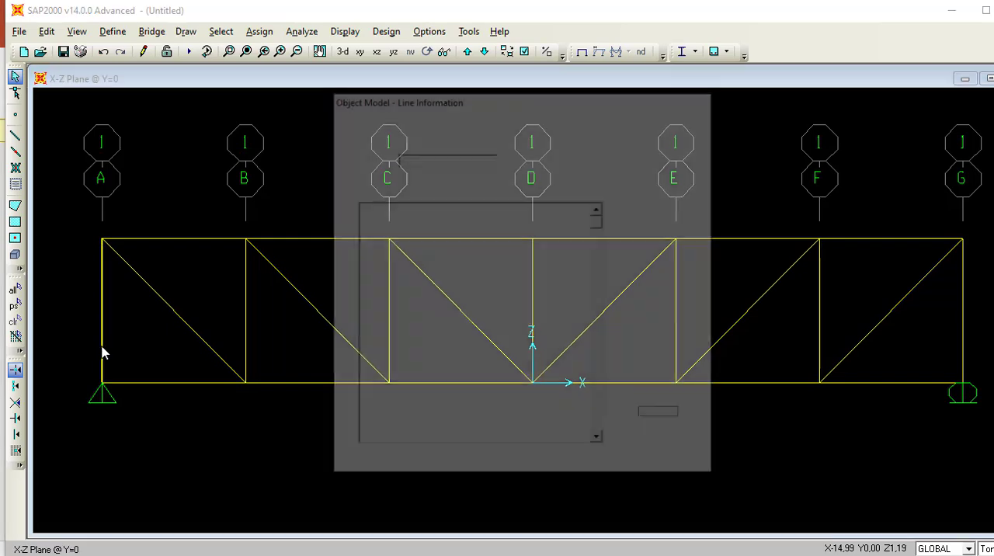
pyautogui.click(362, 124)
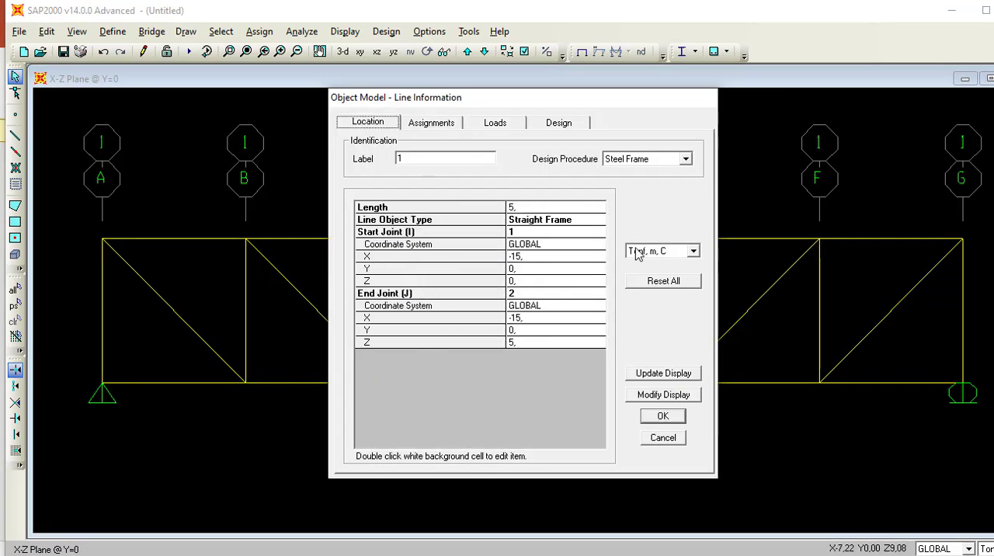
pyautogui.click(662, 416)
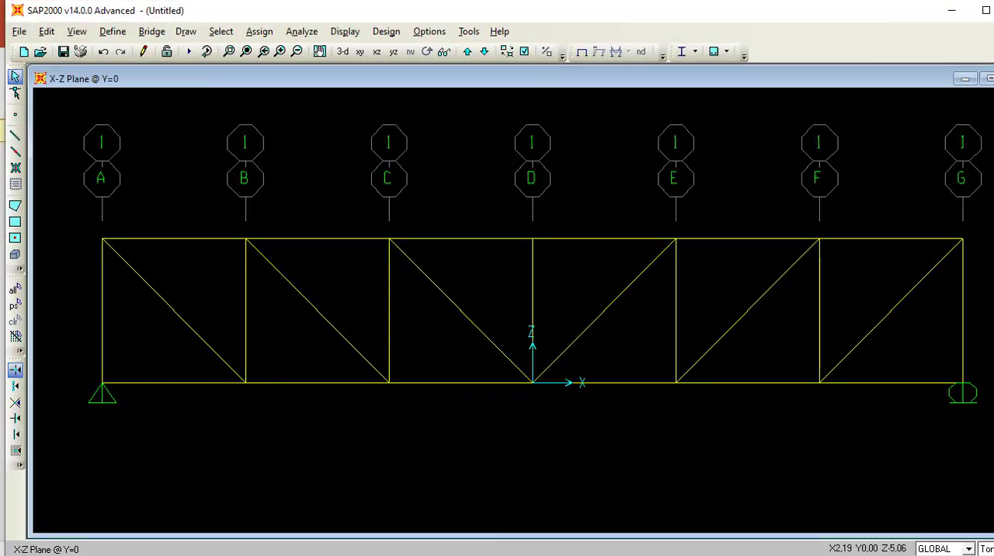
# Review the truss example on slide 2 in PowerPoint and view the grid system data in SAP2000.
pyautogui.hotkey('alt', 'Tab')
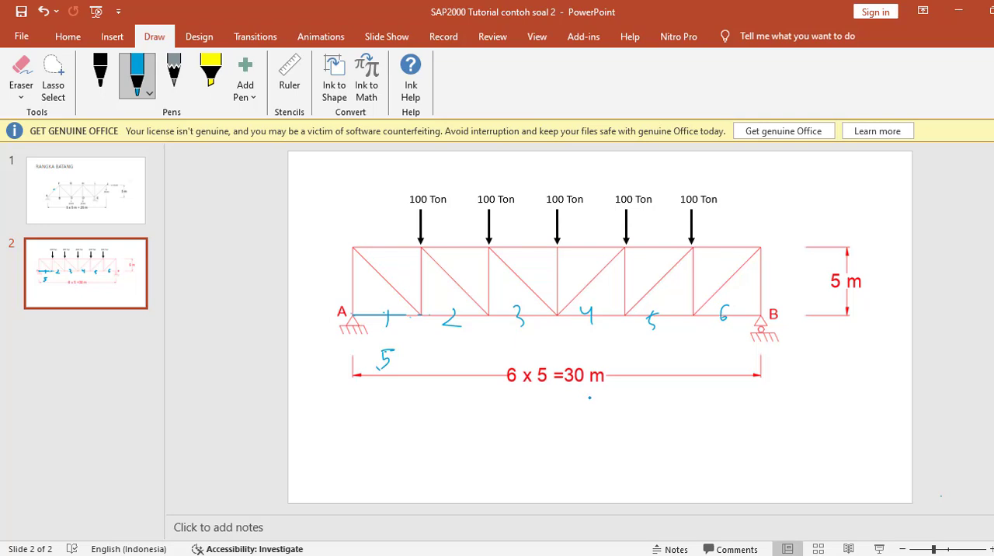
pyautogui.click(956, 13)
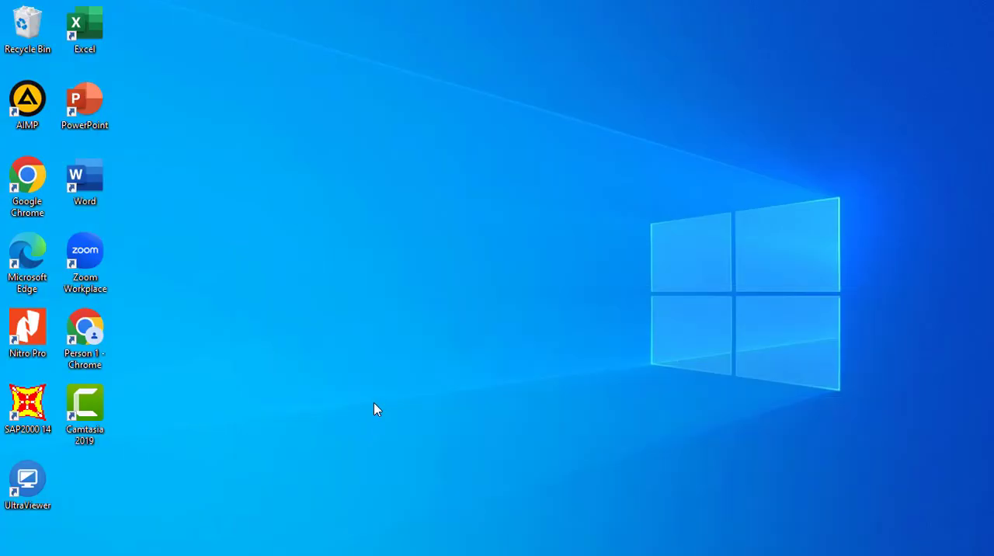
pyautogui.hotkey('alt', 'Tab')
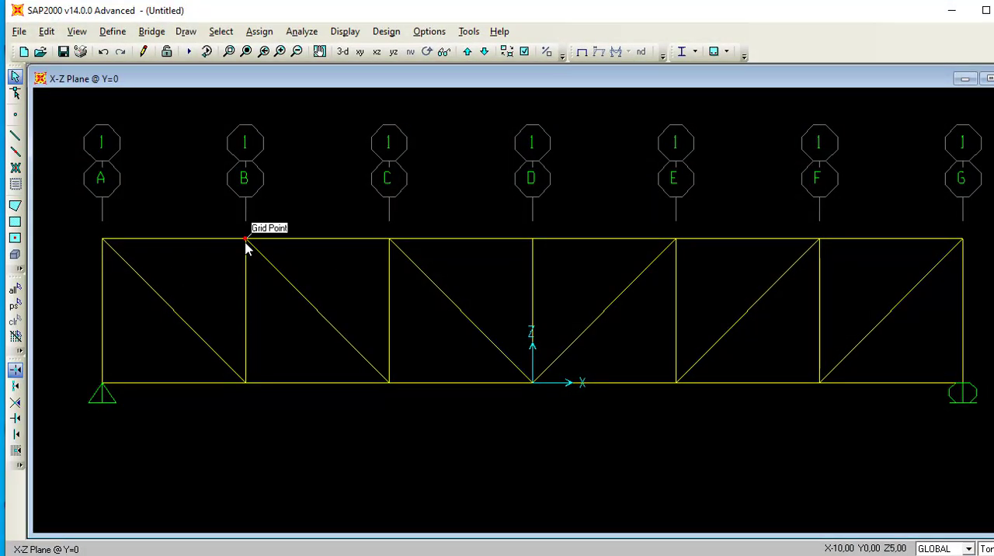
pyautogui.doubleClick(247, 247)
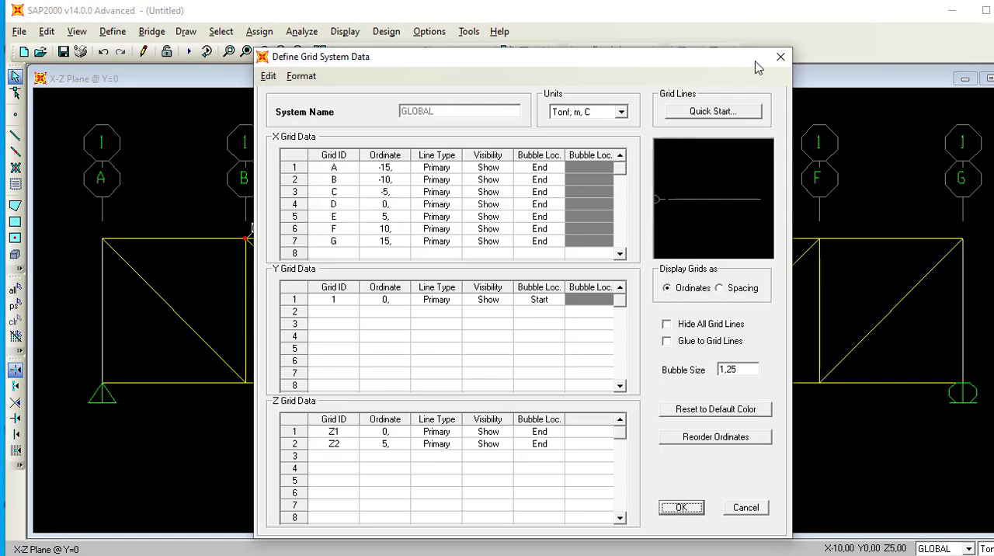
pyautogui.click(780, 58)
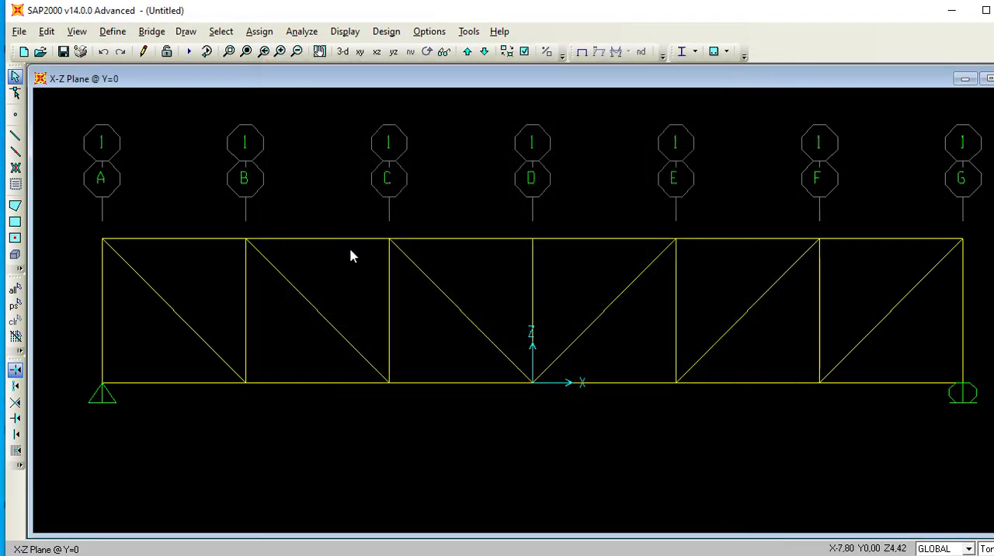
# Apply a Global Z force of -100 Tonf in the DEAD load pattern to the top chord joints at grid lines B to F.
pyautogui.click(243, 242)
pyautogui.click(390, 240)
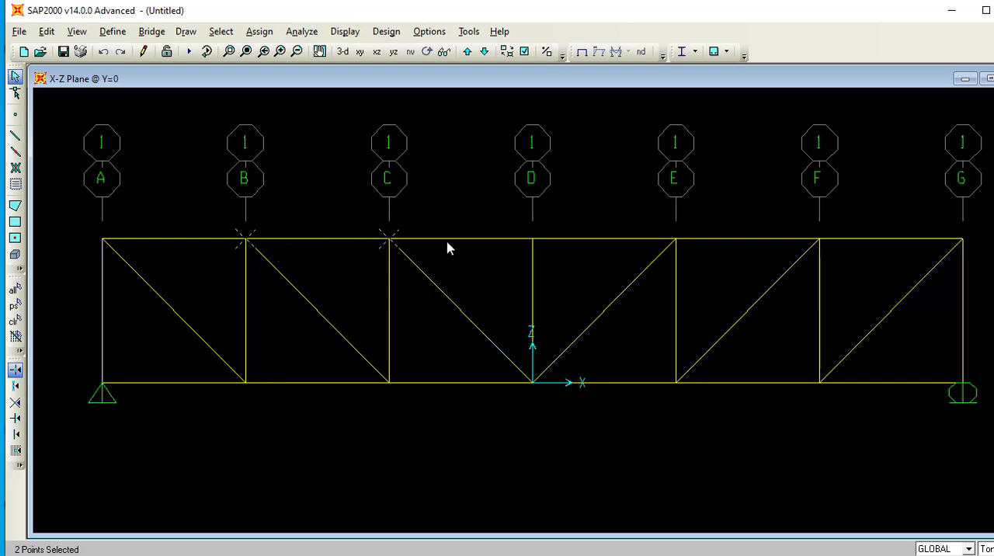
pyautogui.click(533, 241)
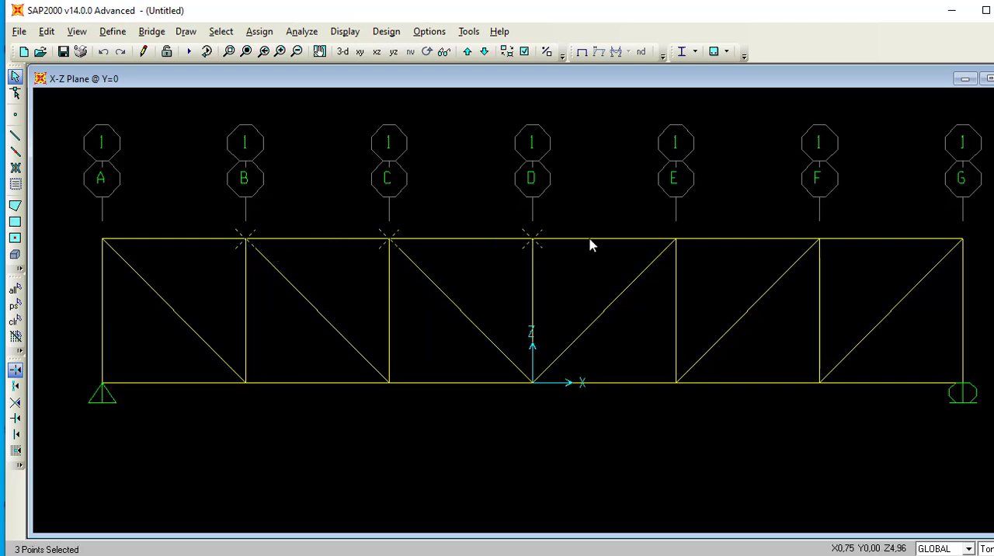
pyautogui.click(675, 241)
pyautogui.click(819, 241)
pyautogui.click(259, 31)
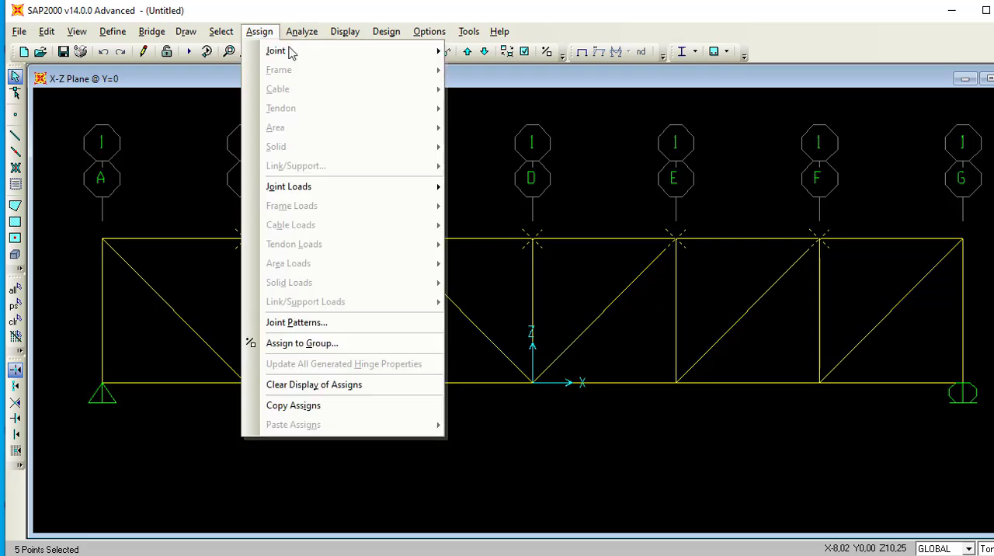
pyautogui.moveTo(294, 52)
pyautogui.moveTo(384, 189)
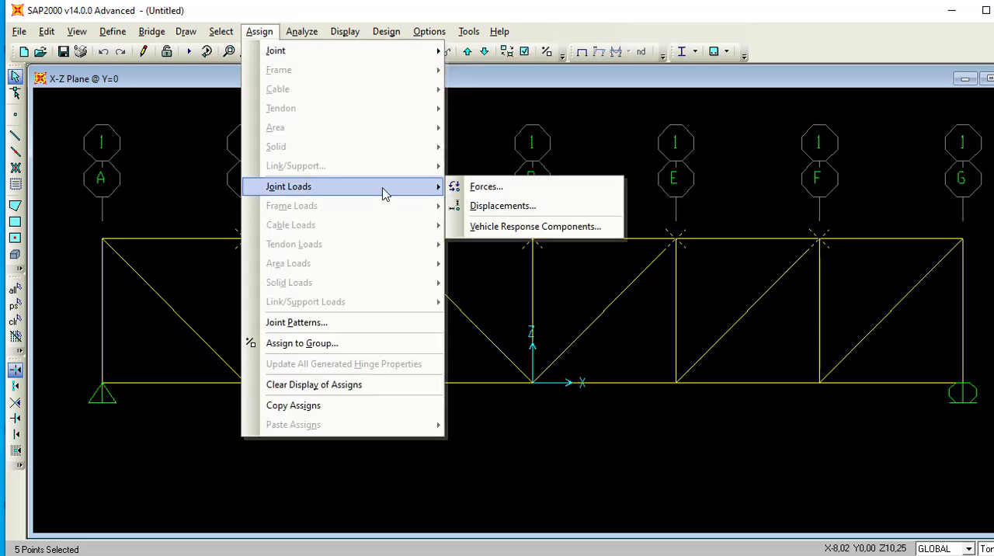
pyautogui.click(485, 189)
pyautogui.doubleClick(484, 309)
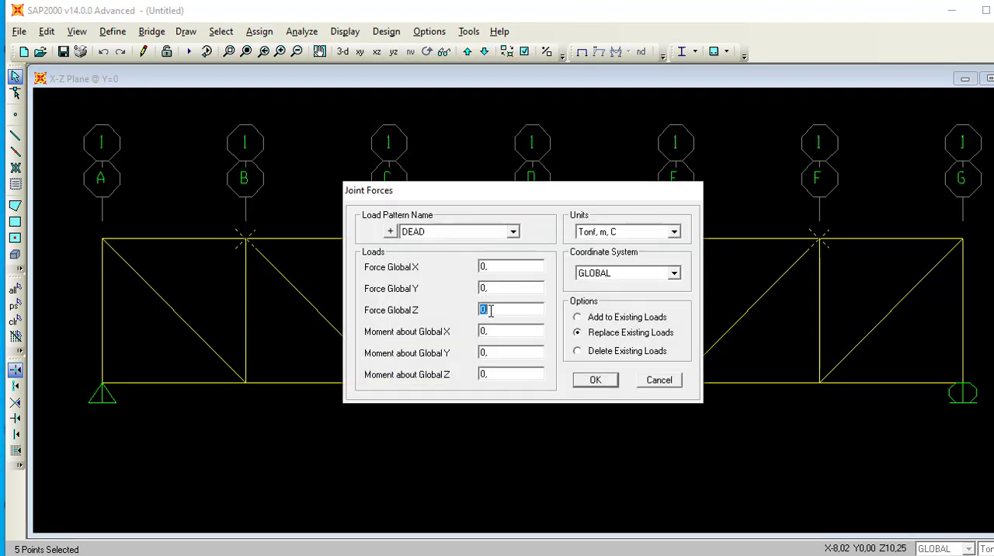
pyautogui.write('-100')
pyautogui.click(595, 380)
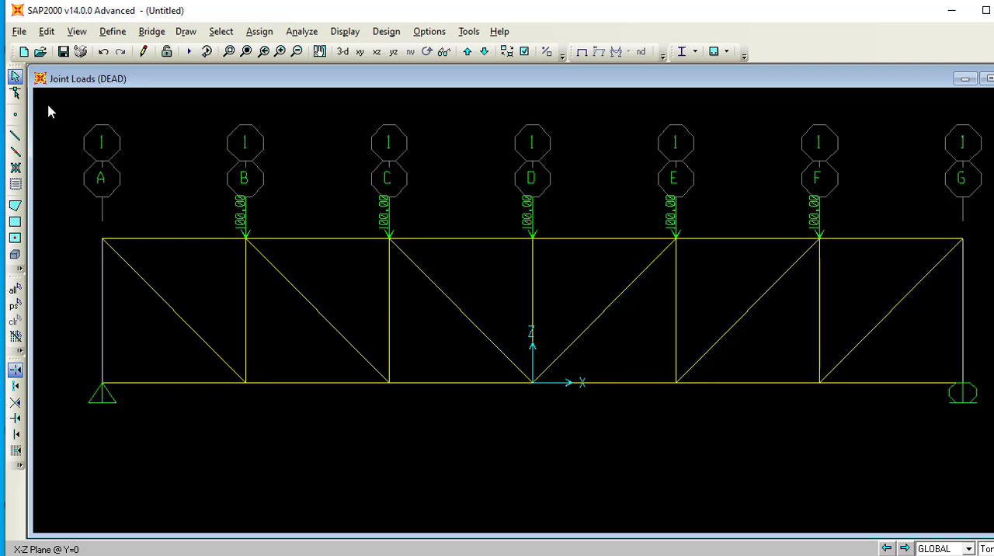
# Start a new model and check the 25 m truss example on slide 1 in PowerPoint.
pyautogui.click(19, 31)
pyautogui.click(39, 48)
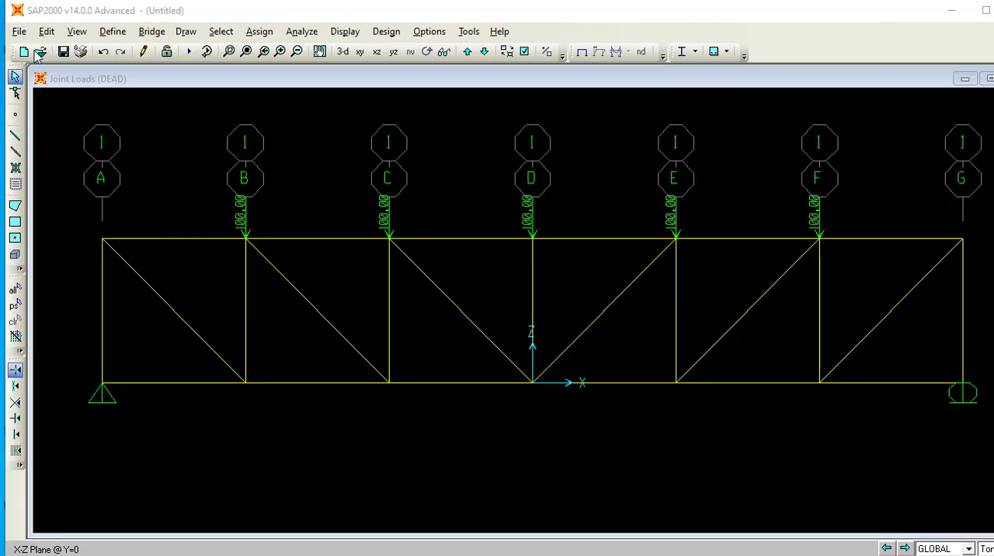
pyautogui.click(555, 337)
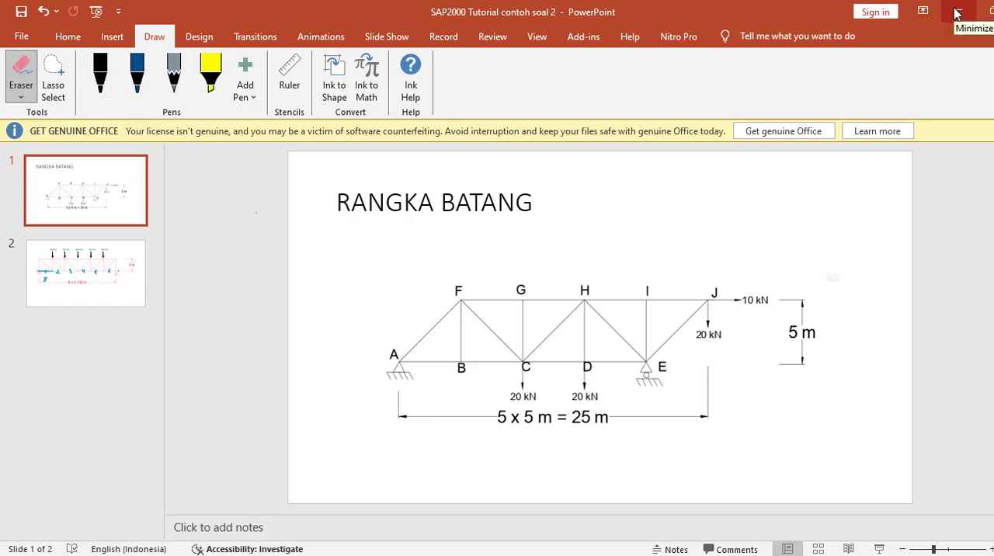
pyautogui.click(957, 14)
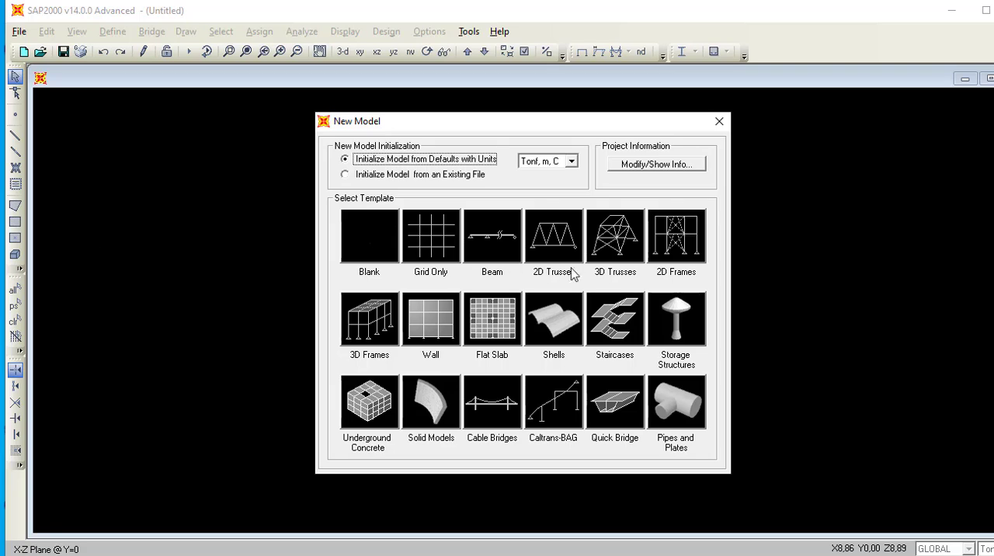
# Choose the 2D Trusses template with the Pratt Truss type and compare it with the truss on slide 1 in PowerPoint.
pyautogui.click(551, 247)
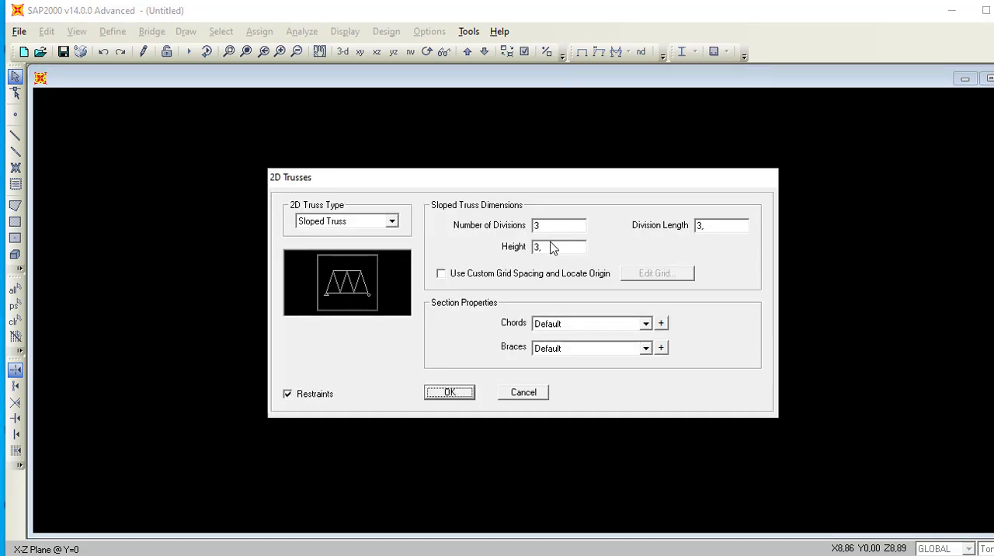
pyautogui.click(391, 222)
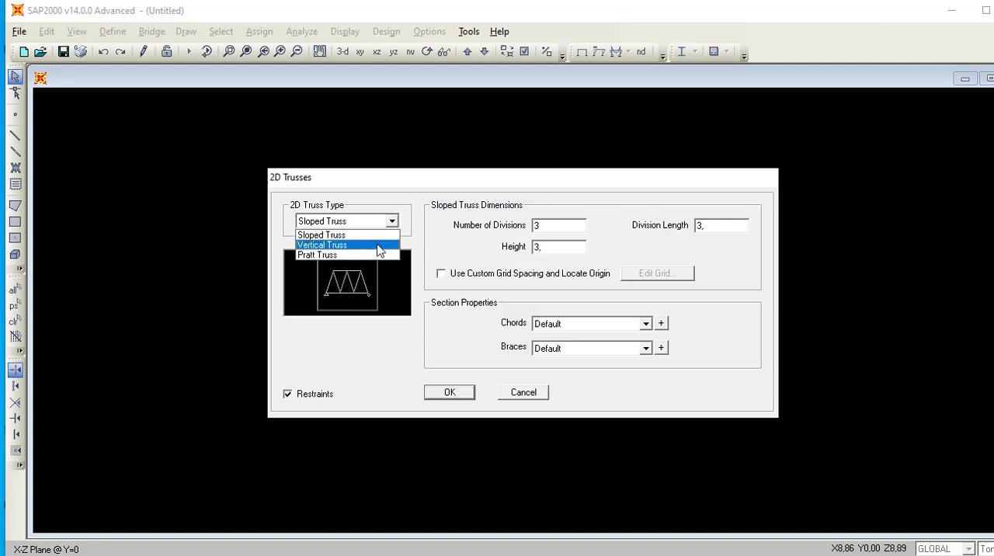
pyautogui.click(367, 256)
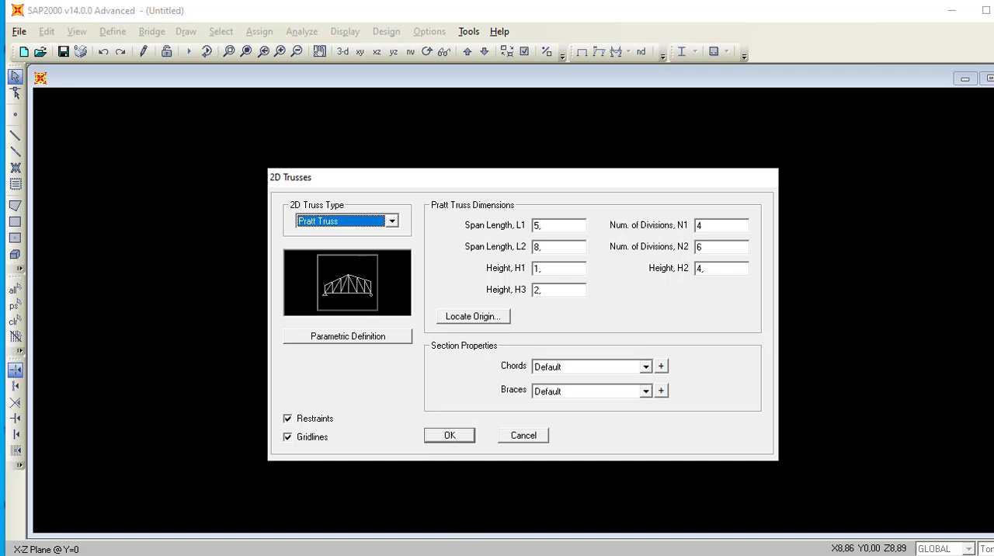
pyautogui.hotkey('alt', 'Tab')
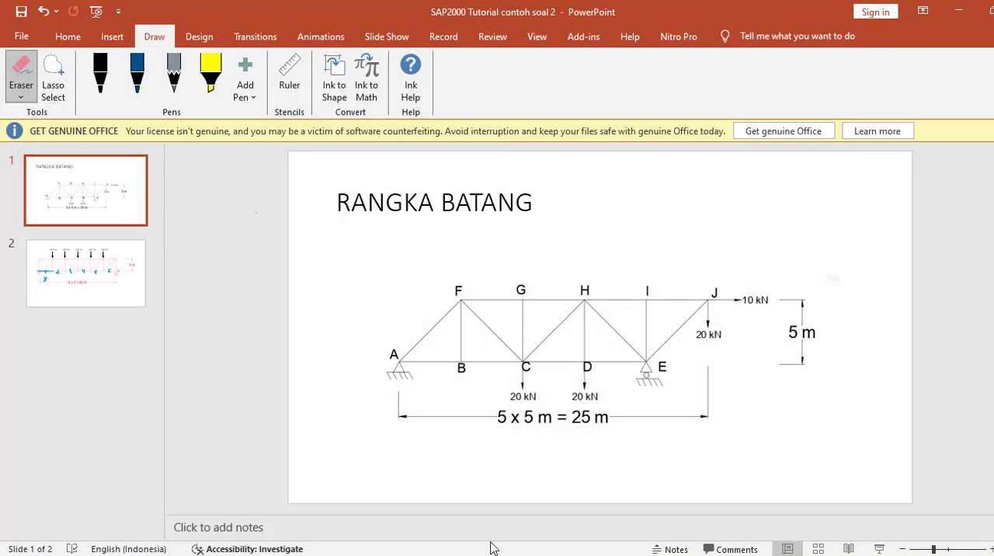